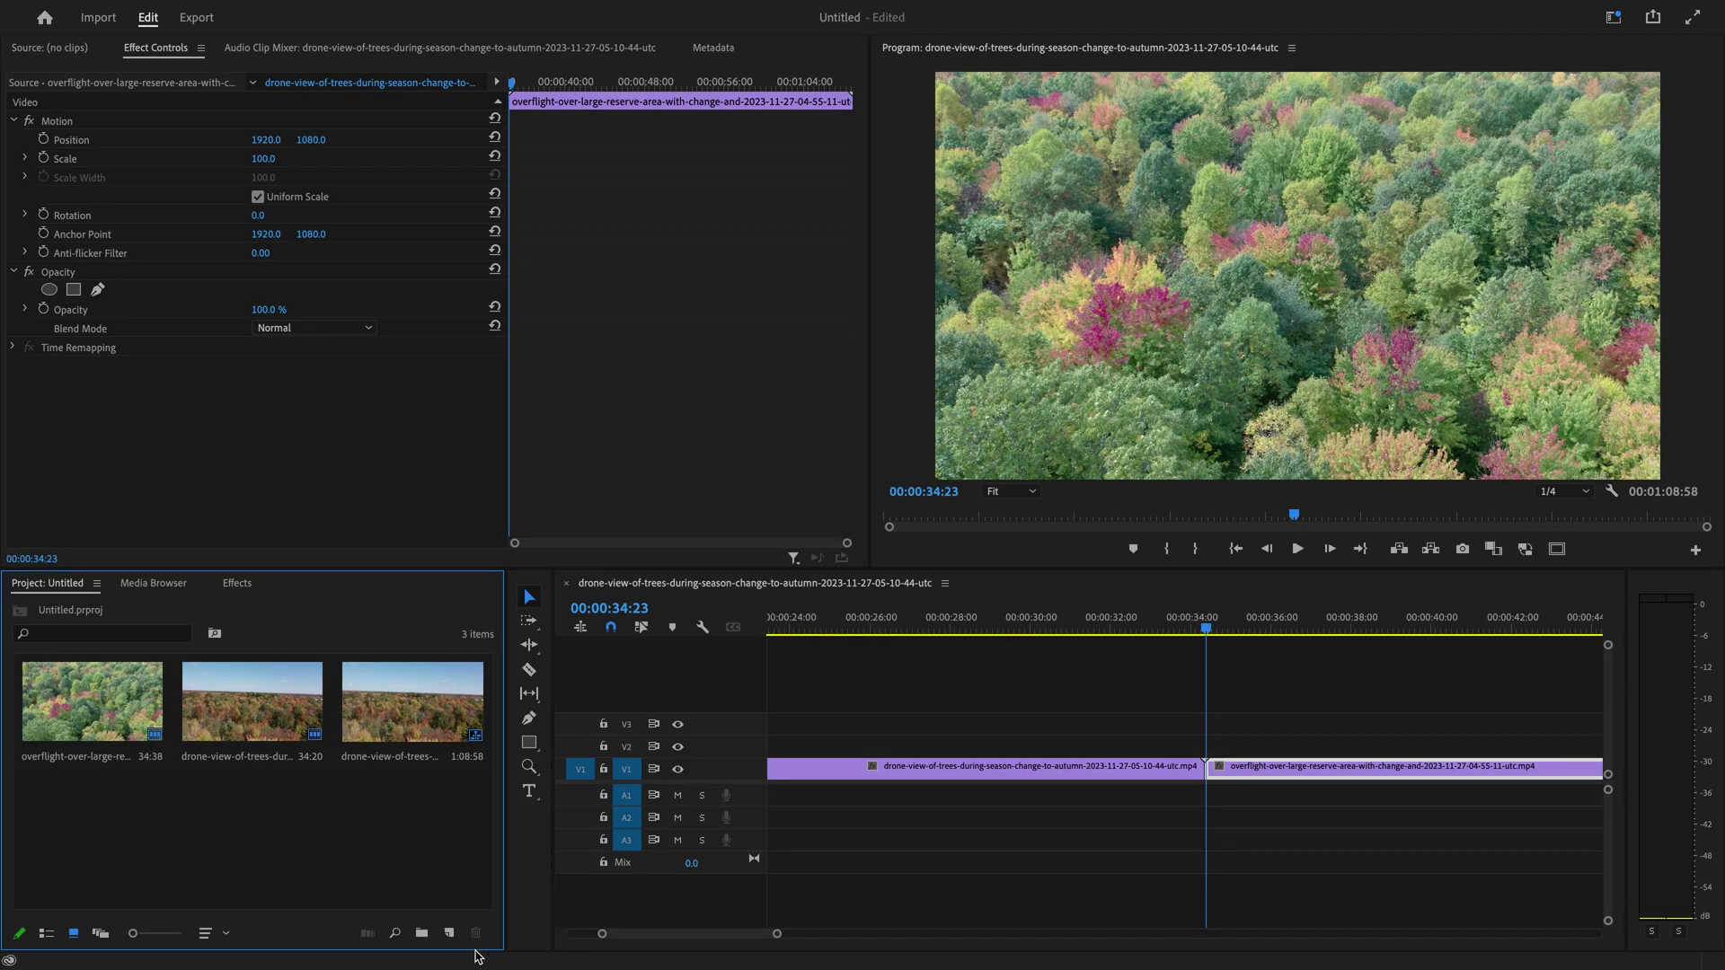
- Create an adjustment layer with default video settings and place it on V2 over the cut
{"action": "left_click", "coordinate": [448, 933]}
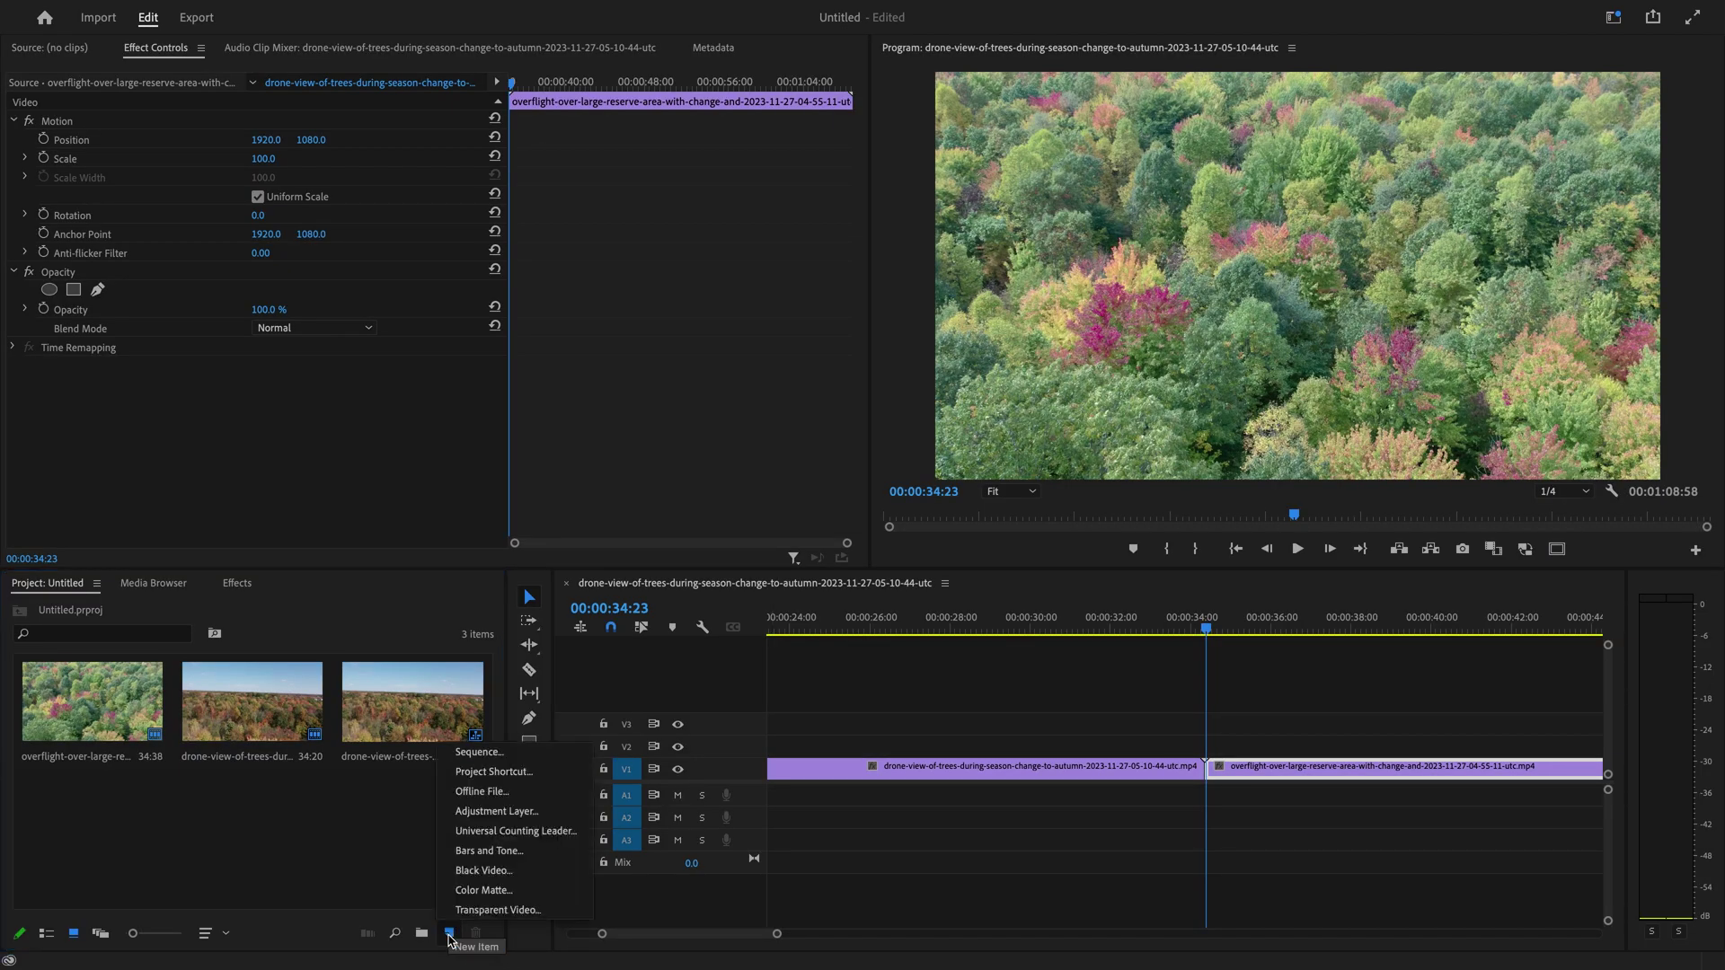
{"action": "left_click", "coordinate": [504, 812]}
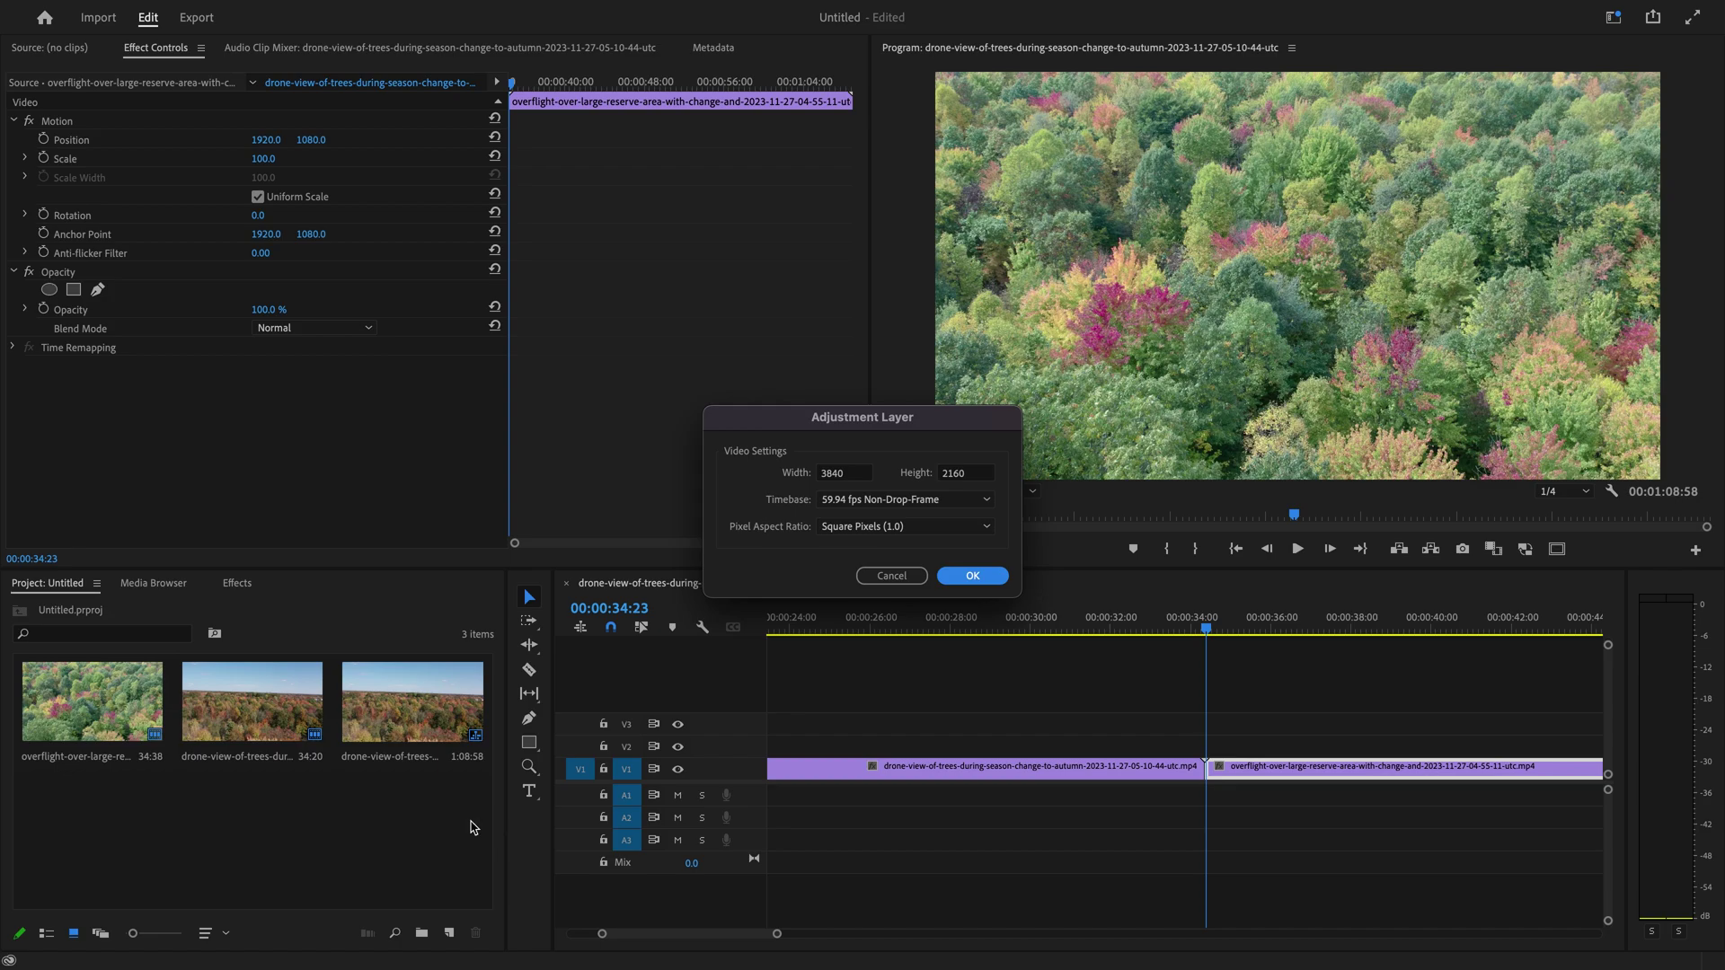
{"action": "left_click", "coordinate": [979, 577]}
{"action": "left_click_drag", "start_coordinate": [146, 839], "coordinate": [1152, 751]}
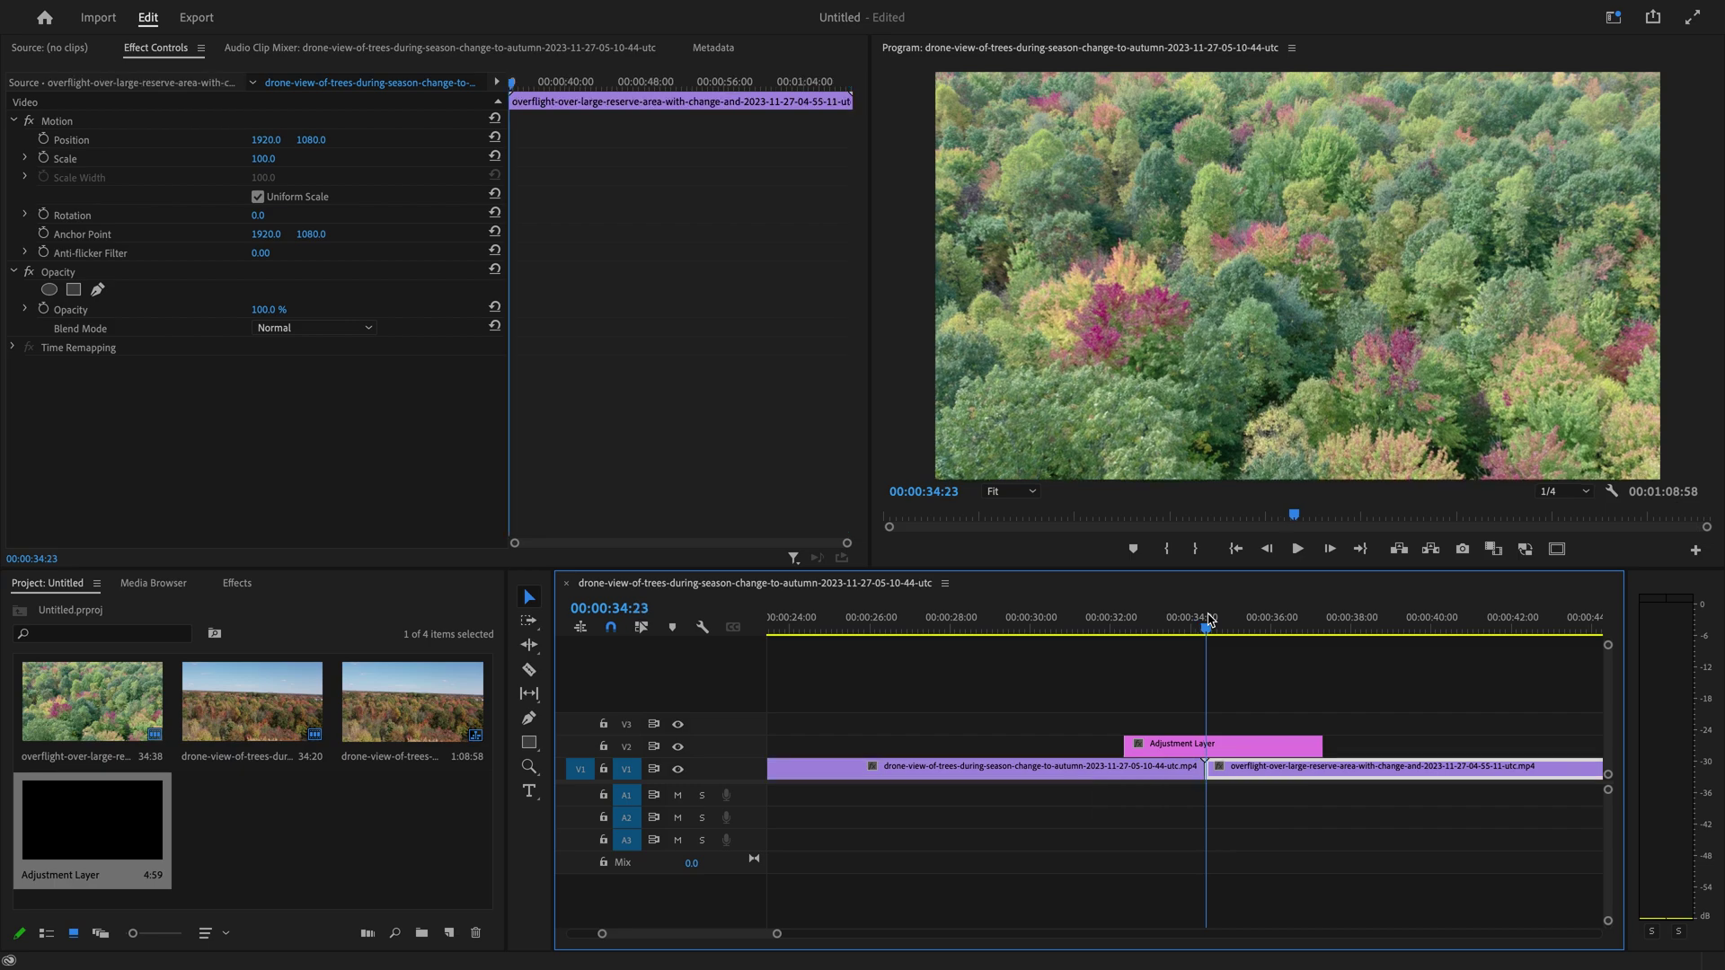
- Move the playhead to the cut at 34:20 and zoom the timeline in around it
{"action": "left_click_drag", "start_coordinate": [1209, 618], "coordinate": [1205, 621]}
{"action": "key", "text": "="}
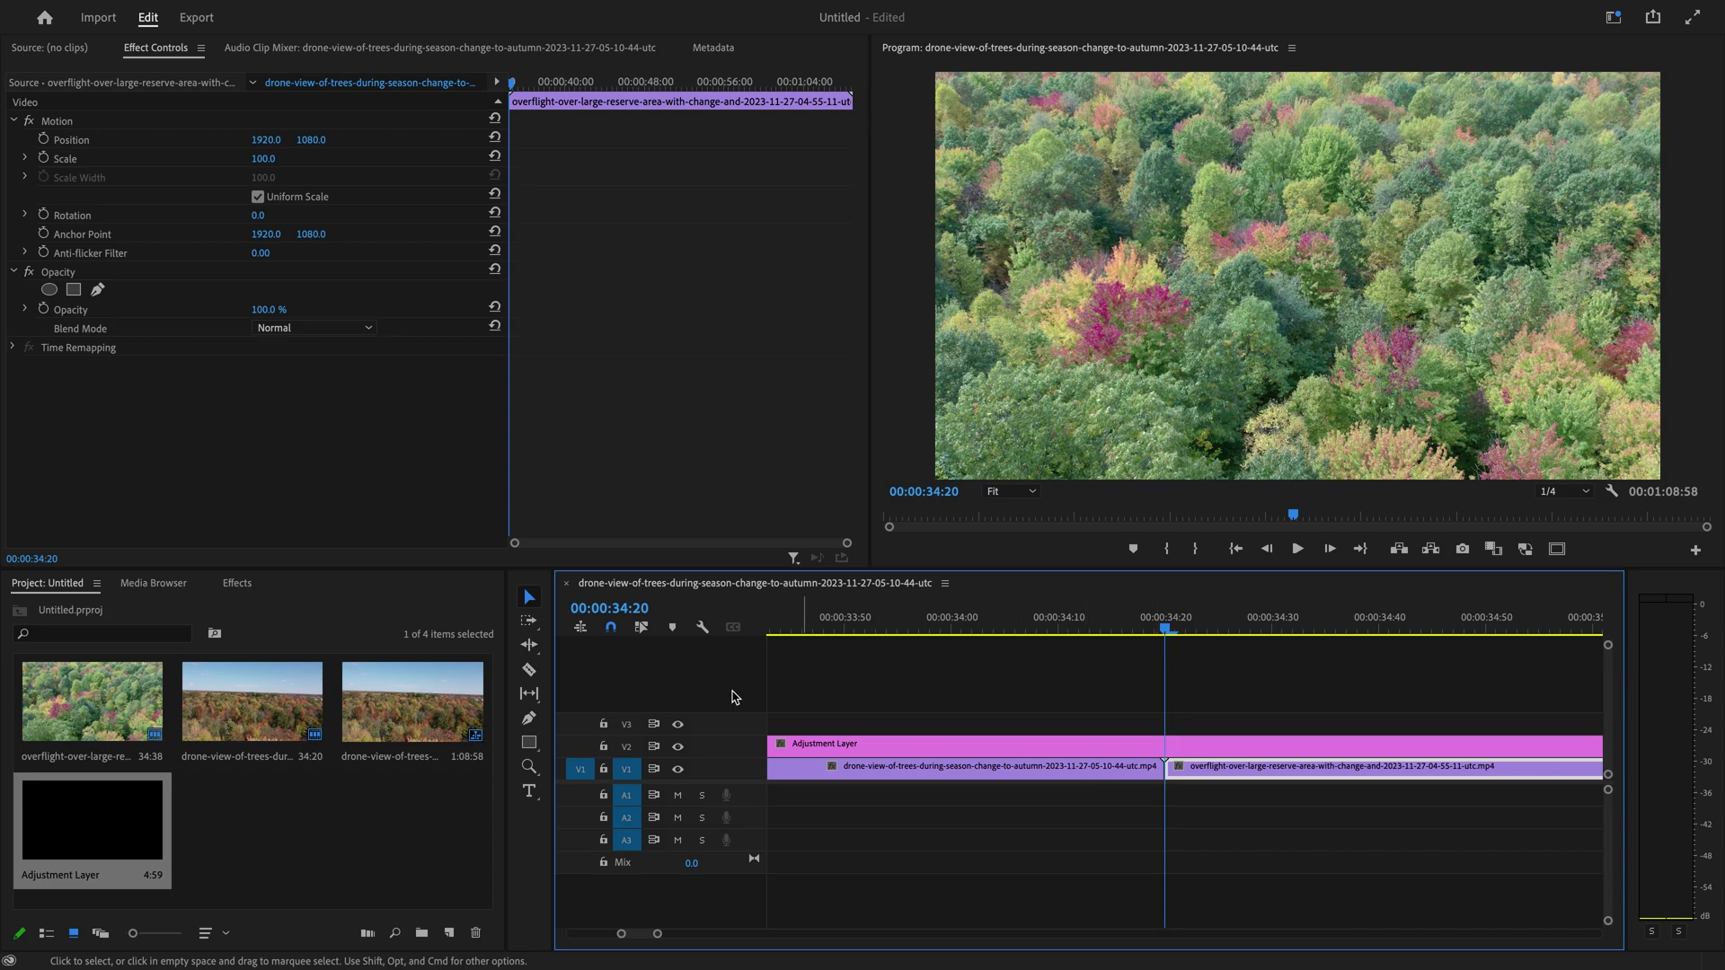
{"action": "left_click", "coordinate": [233, 584]}
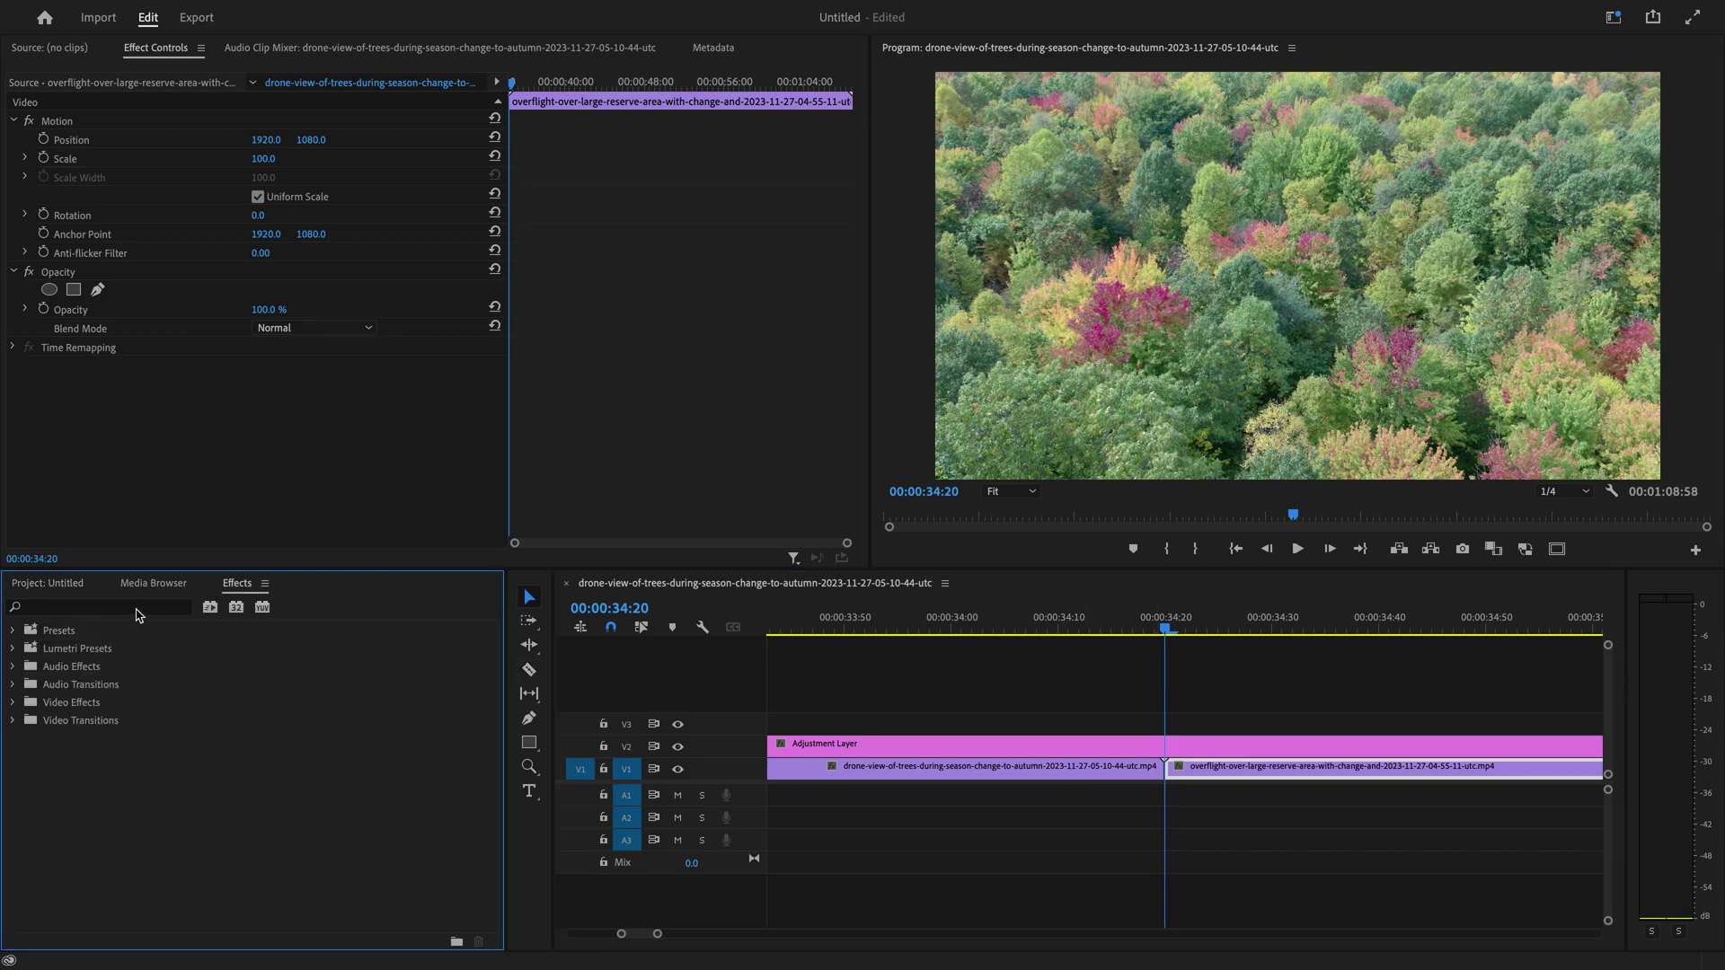
- Search the effects for Offset and apply it to the selected adjustment layer
{"action": "left_click", "coordinate": [139, 605]}
{"action": "type", "text": "offt"}
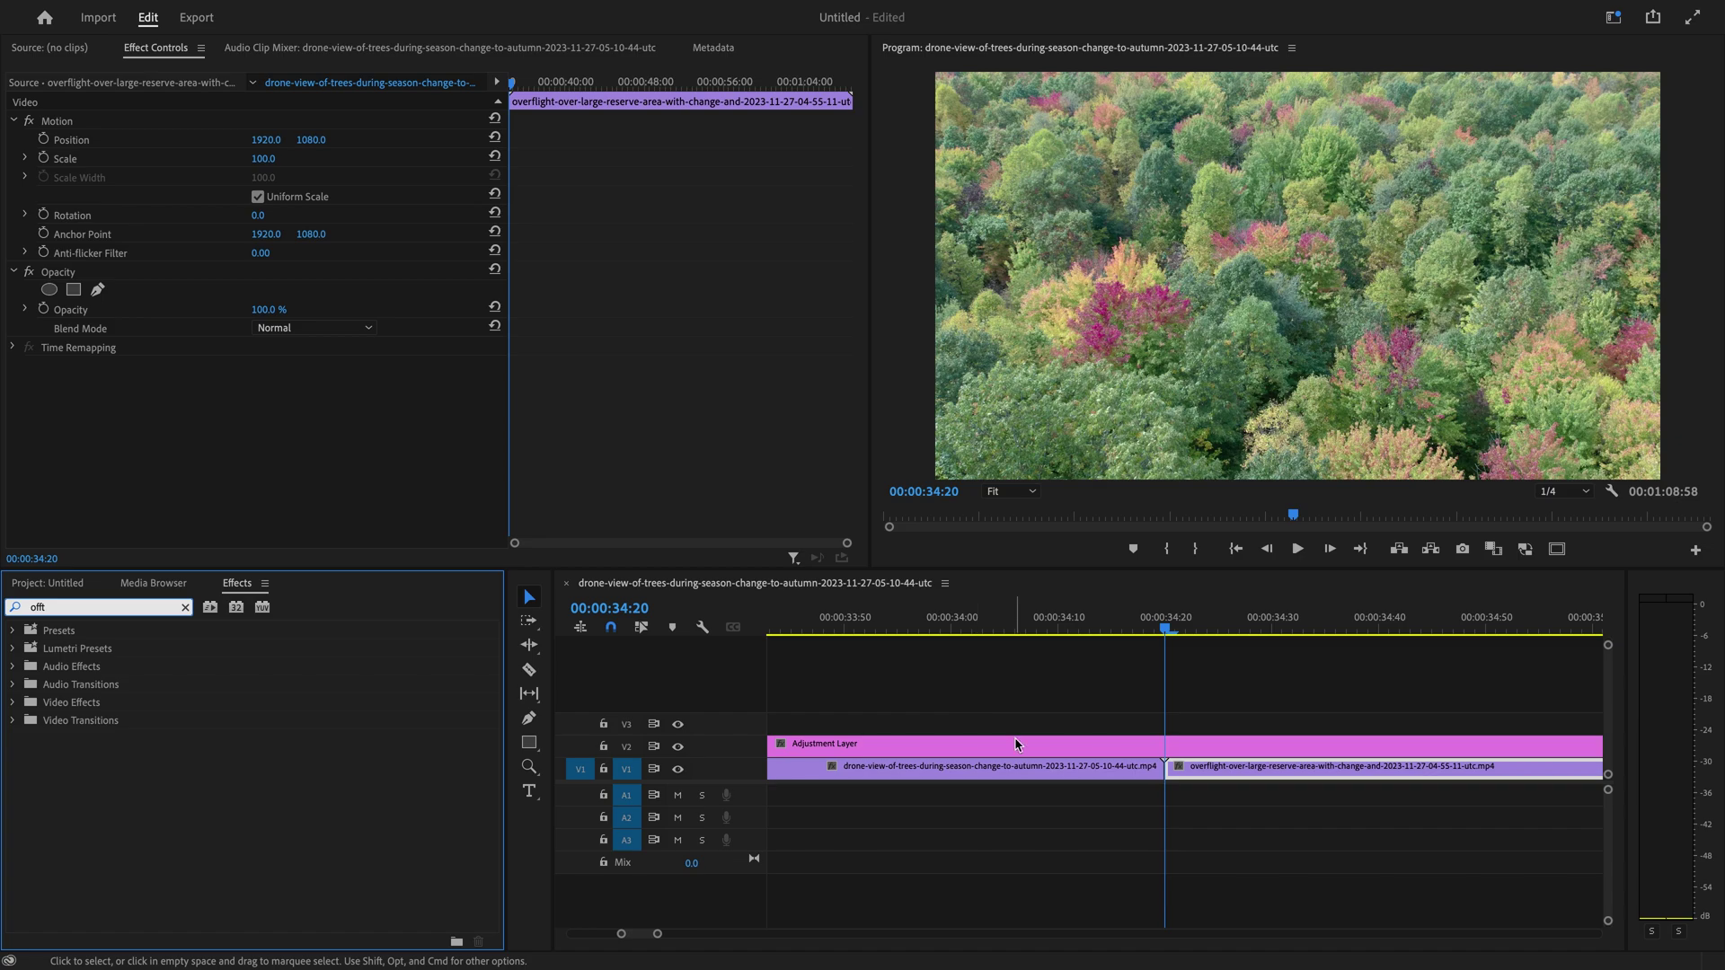
{"action": "left_click", "coordinate": [1013, 744]}
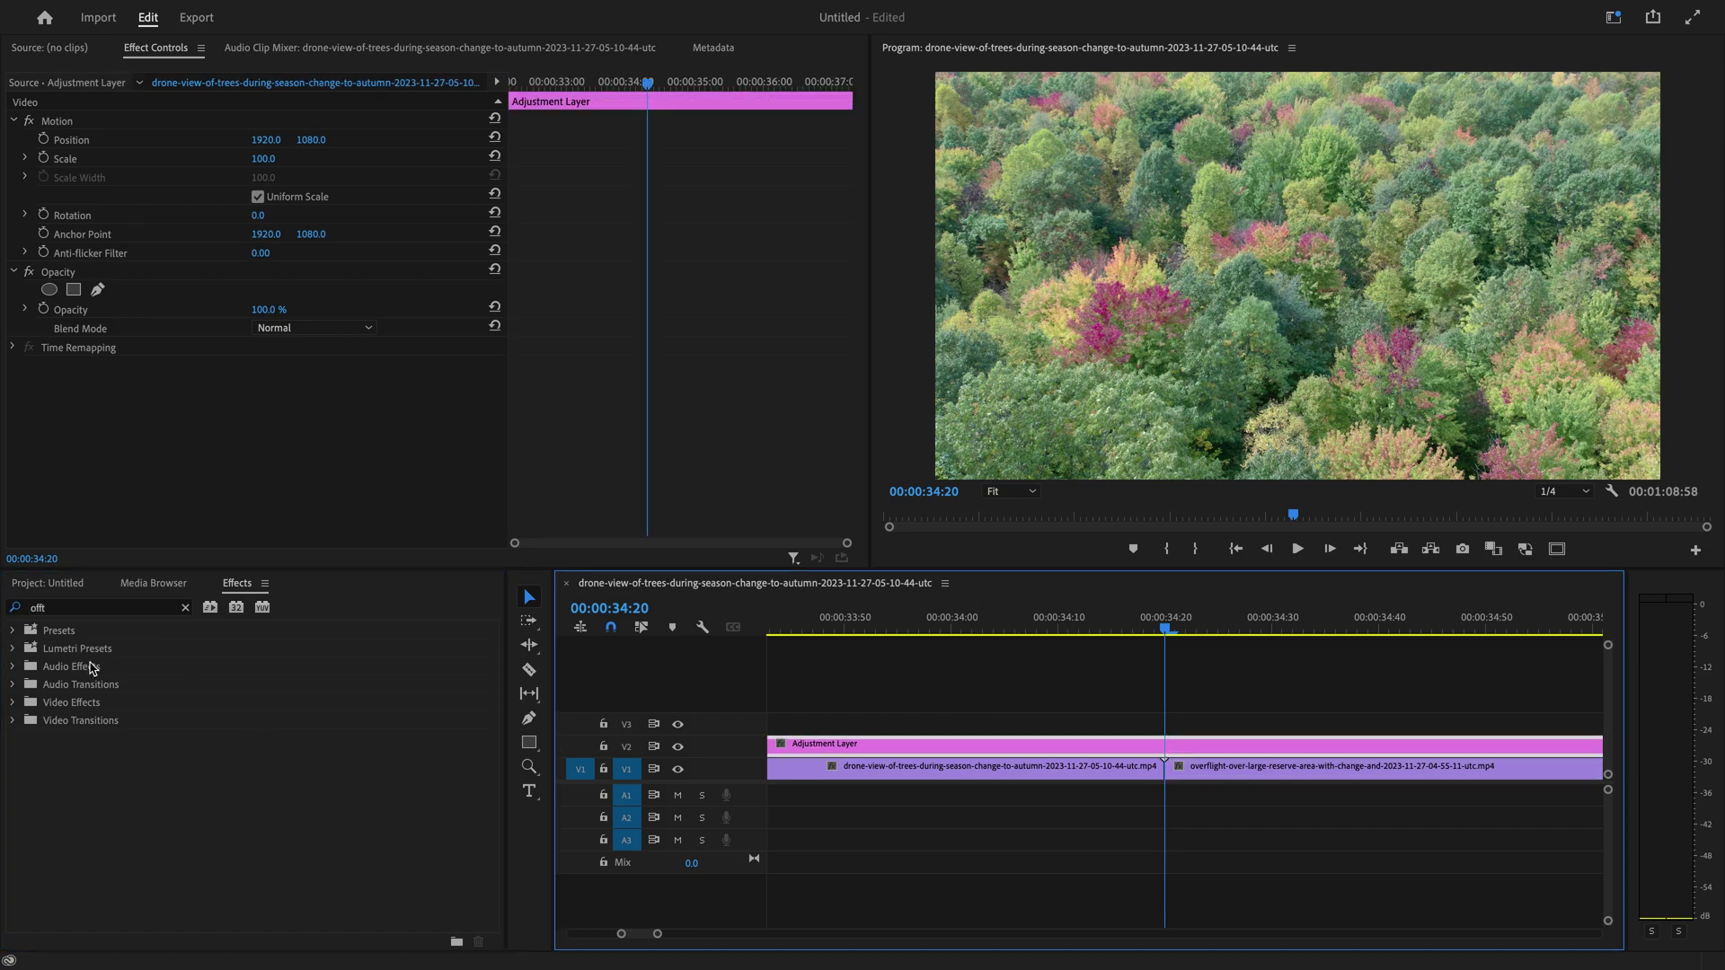
{"action": "left_click", "coordinate": [85, 620]}
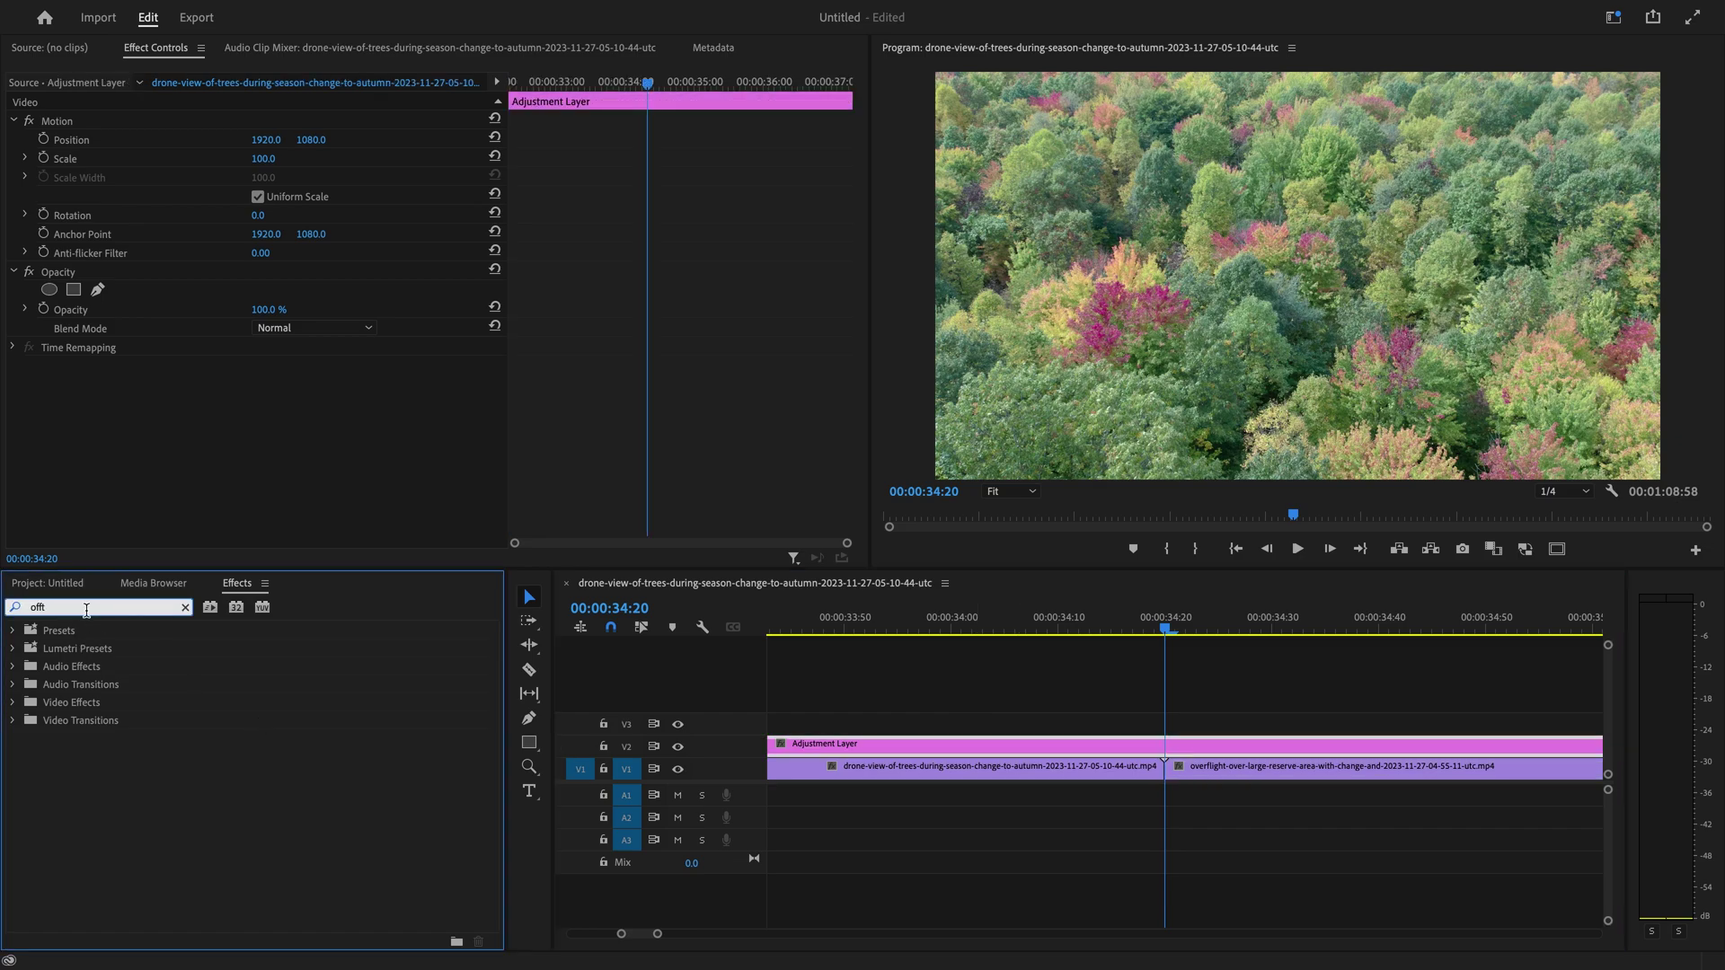
{"action": "key", "text": "BackSpace"}
{"action": "left_click_drag", "start_coordinate": [90, 741], "coordinate": [182, 461]}
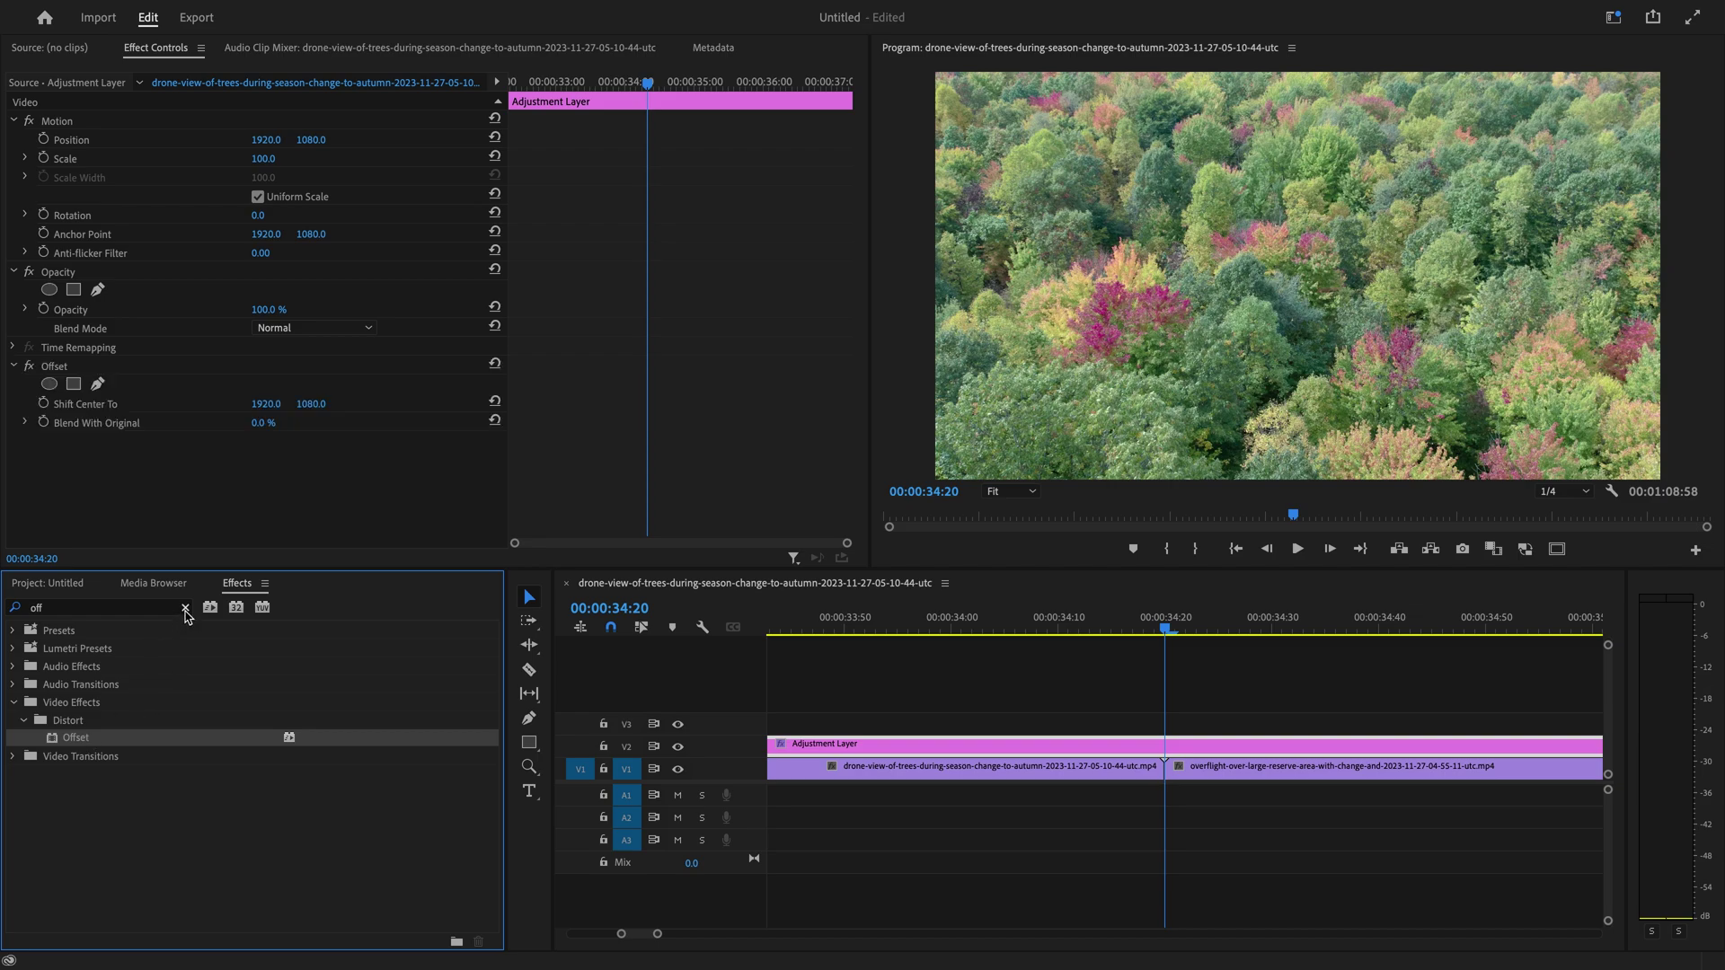
- Apply Gaussian Blur to the adjustment layer and step the playhead back a few frames
{"action": "left_click", "coordinate": [184, 606]}
{"action": "type", "text": "e"}
{"action": "type", "text": "au"}
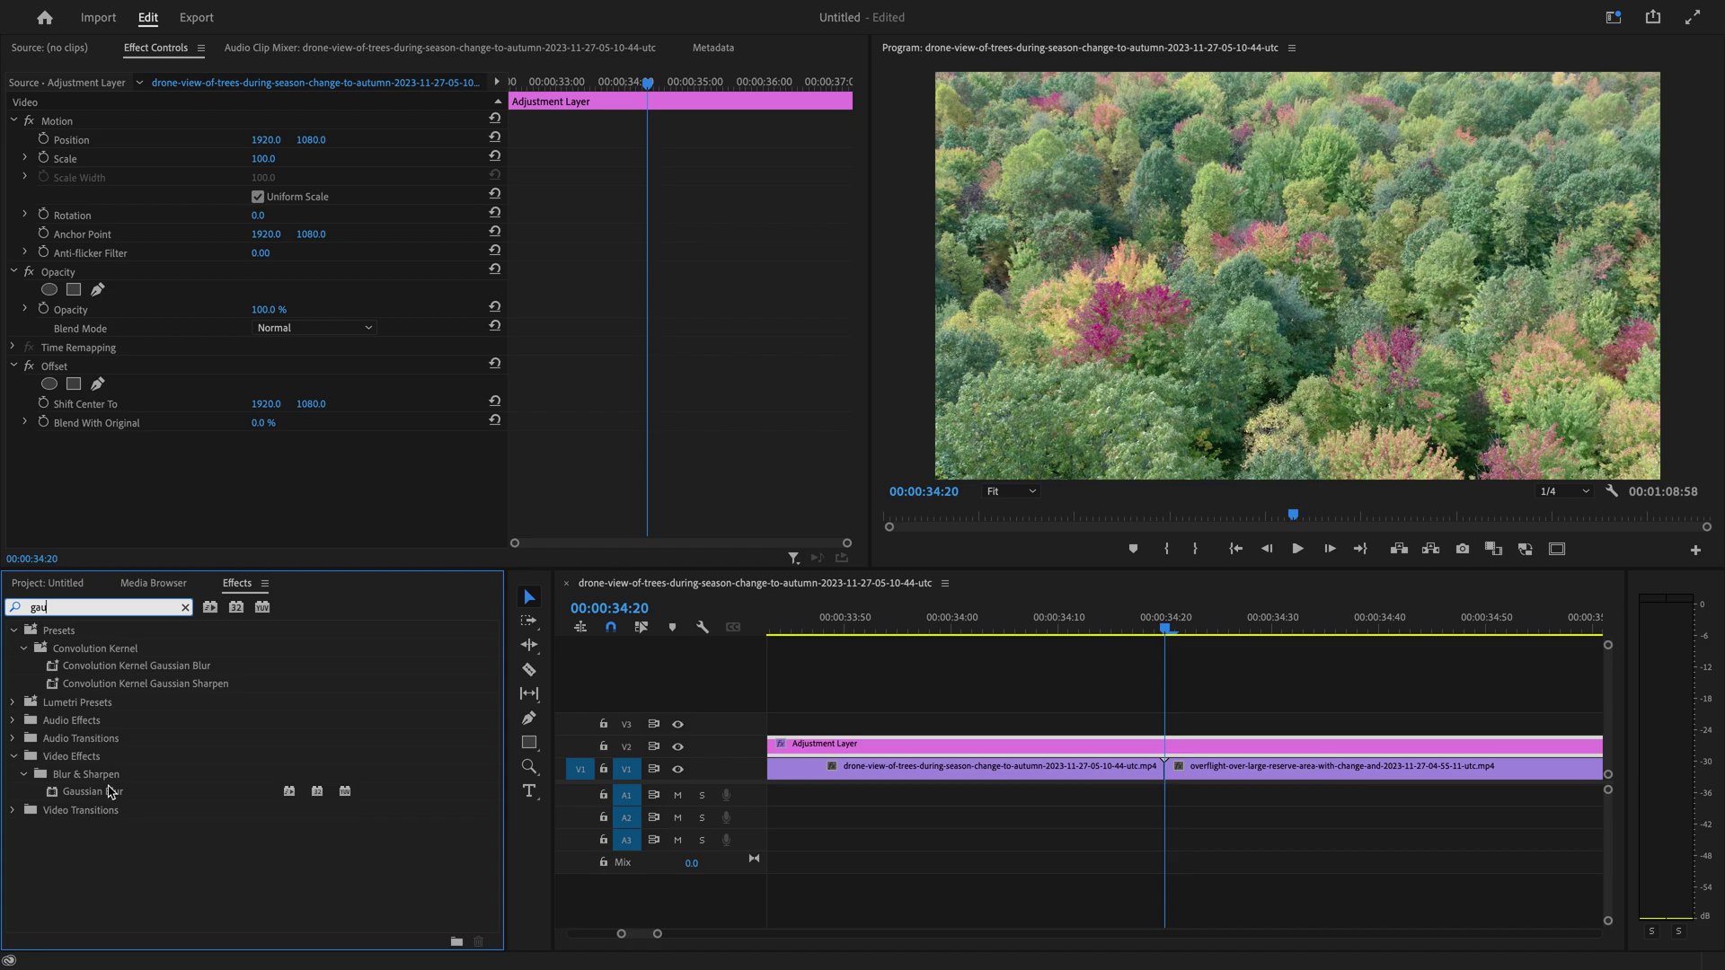
{"action": "double_click", "coordinate": [108, 793]}
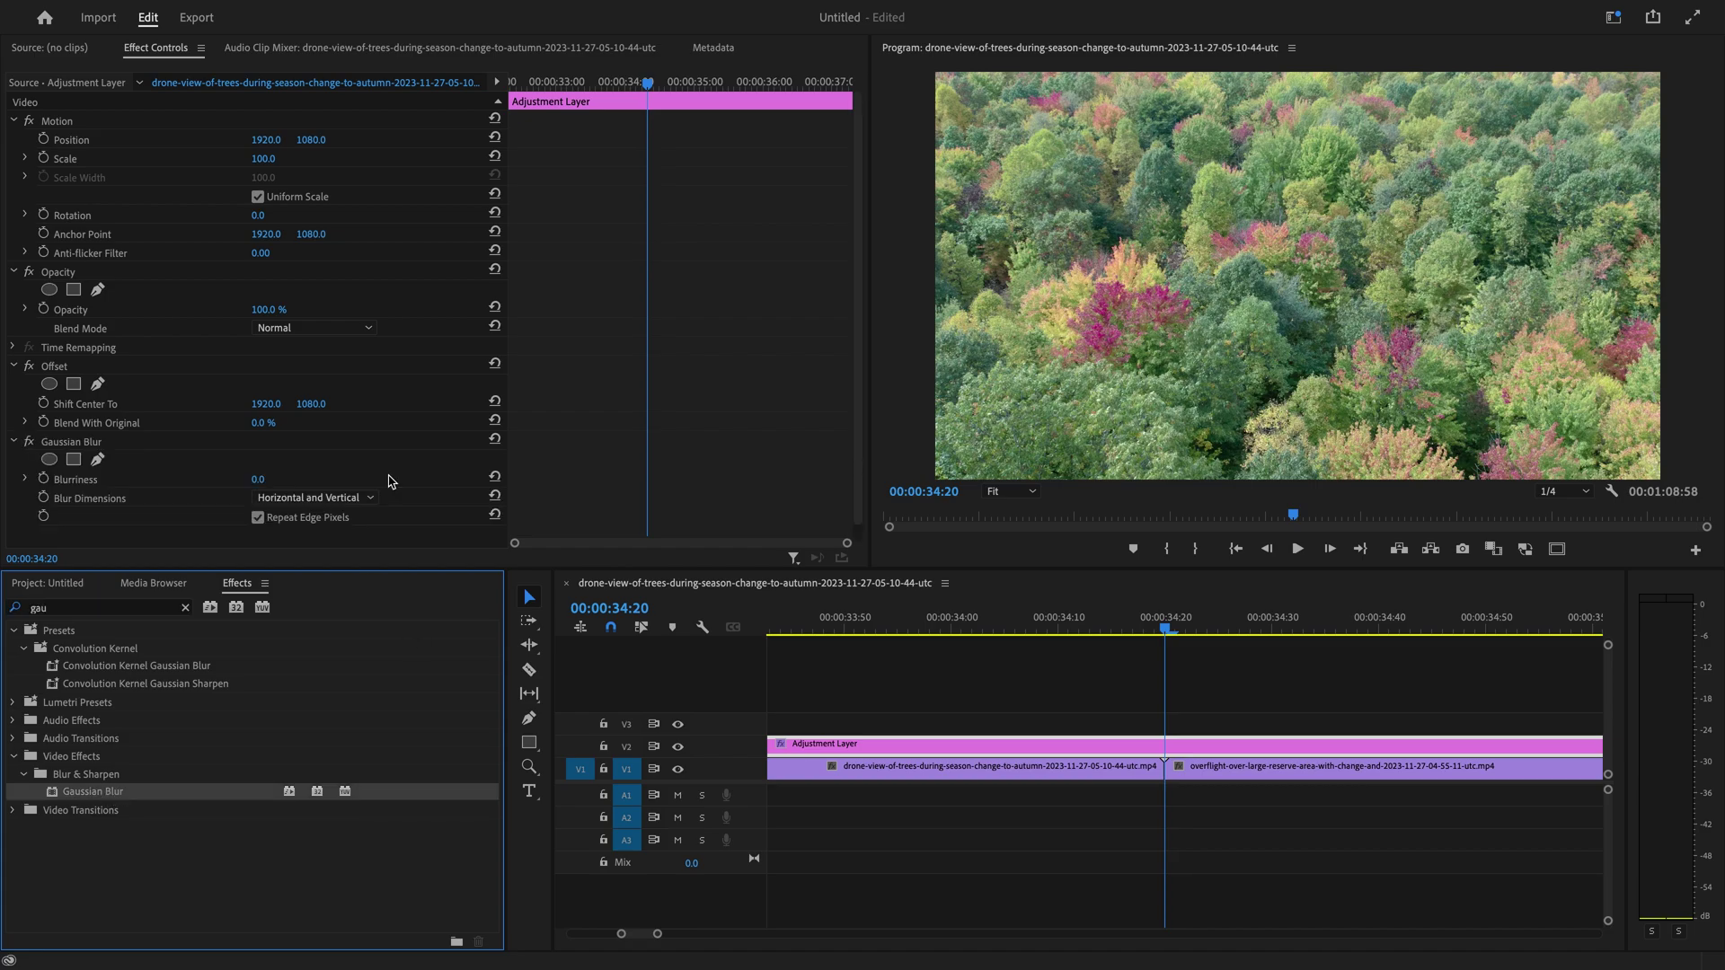
{"action": "scroll", "coordinate": [540, 445], "scroll_direction": "down", "scroll_amount": 1}
{"action": "left_click", "coordinate": [1167, 630]}
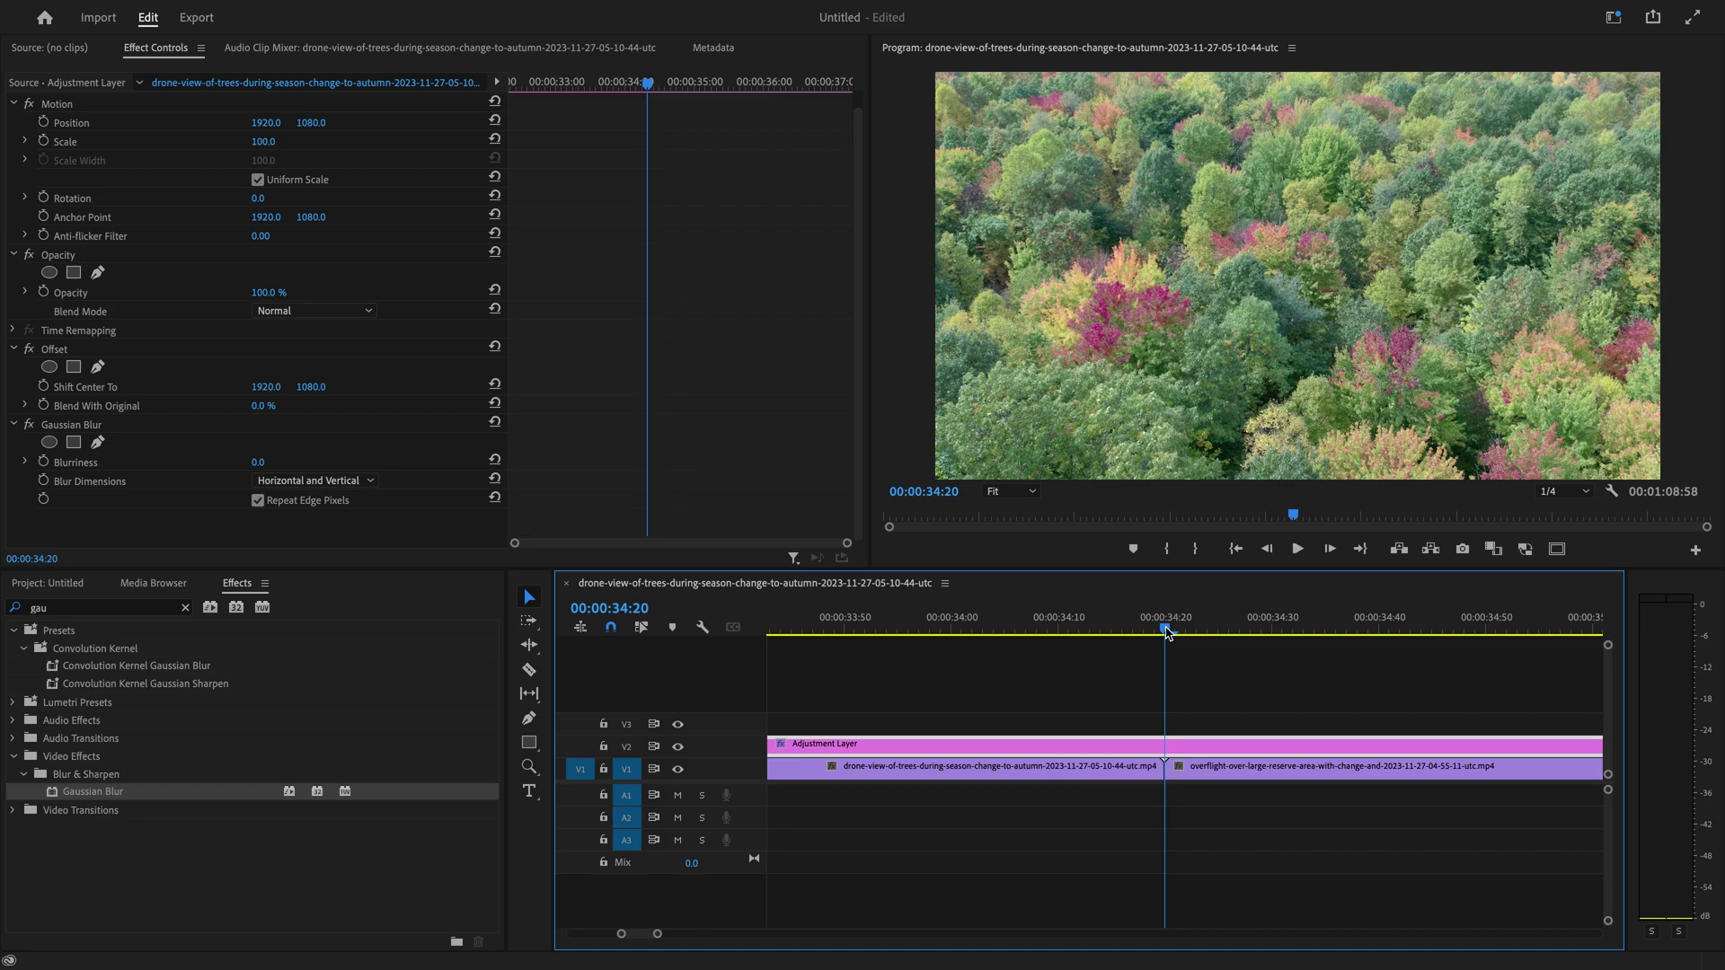
{"action": "key", "text": "Left"}
{"action": "key", "text": "Left"}
{"action": "key", "text": "Left"}
{"action": "key", "text": "Left"}
{"action": "key", "text": "Left"}
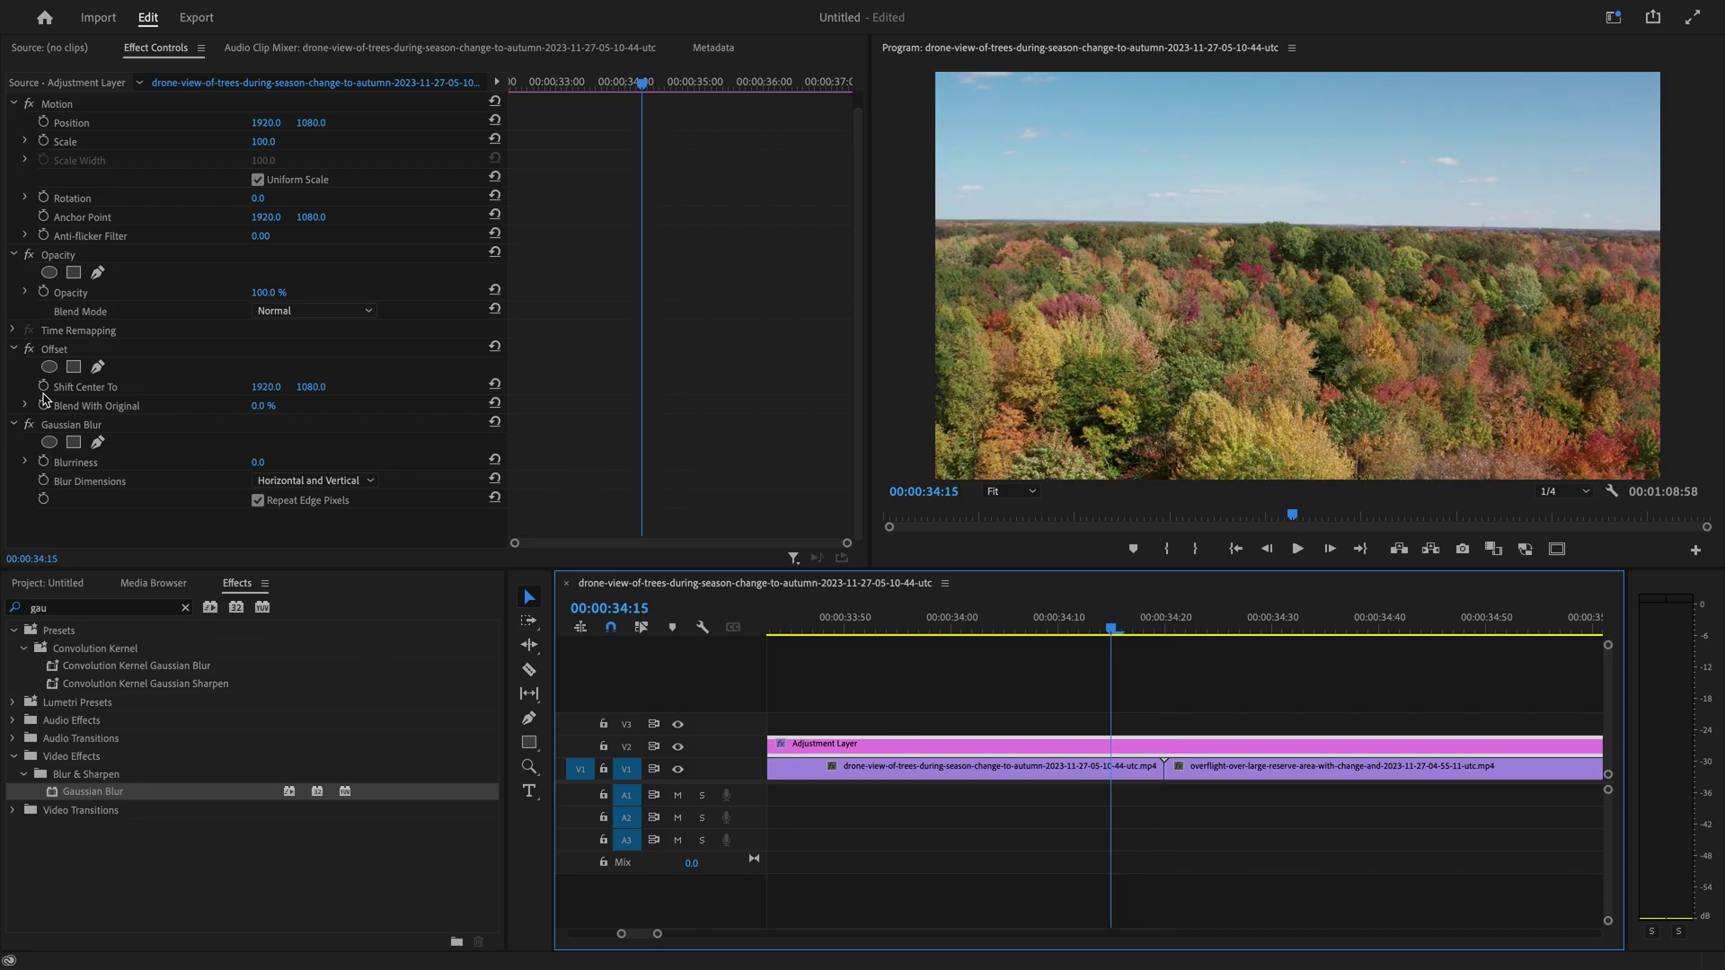
- Keyframe Shift Center To and Blurriness at 34:15, then step the playhead to 34:25
{"action": "left_click", "coordinate": [44, 387]}
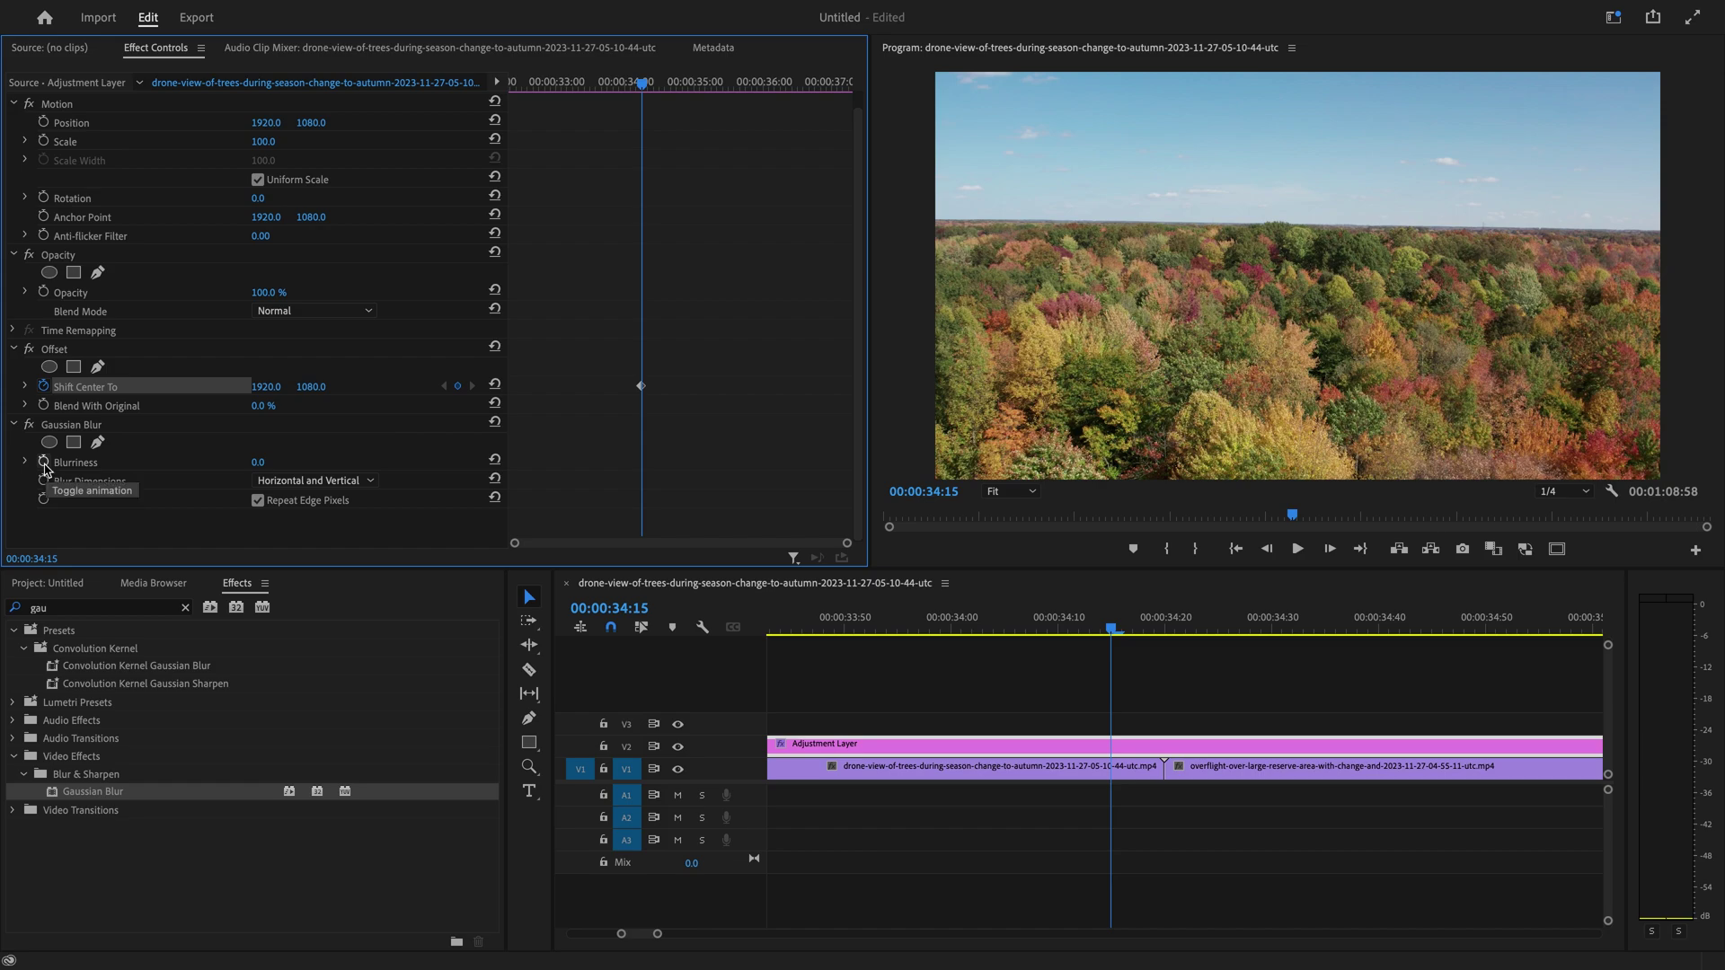
{"action": "left_click", "coordinate": [43, 461]}
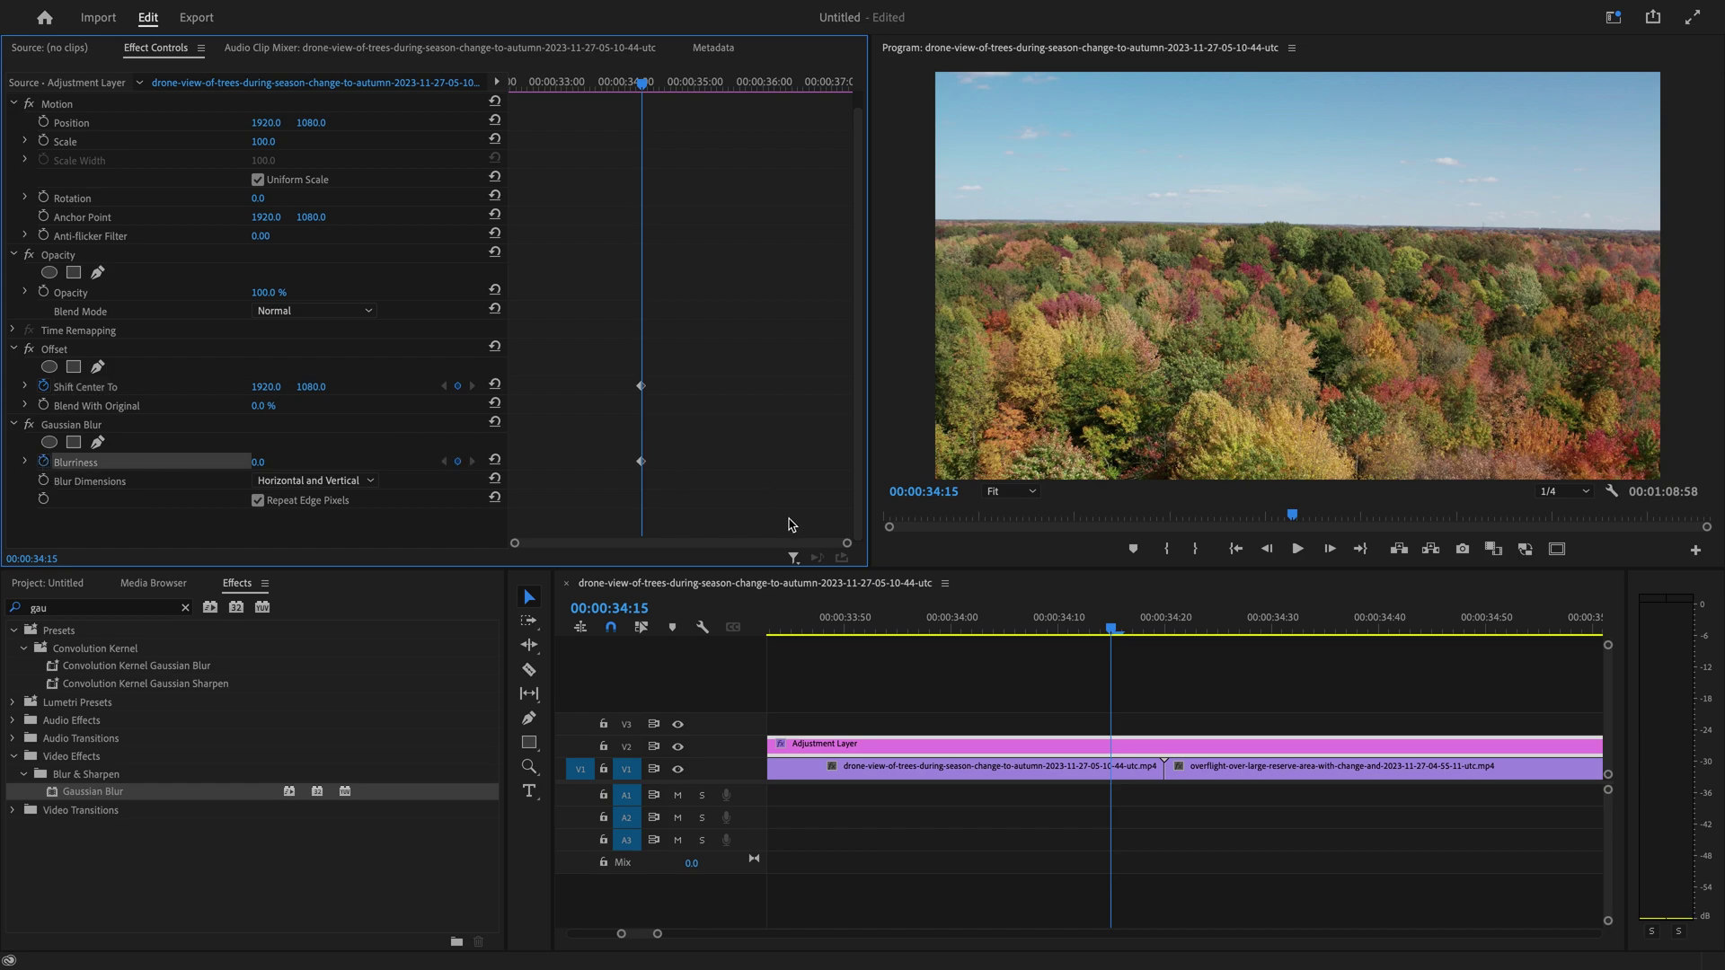
{"action": "left_click", "coordinate": [1165, 630]}
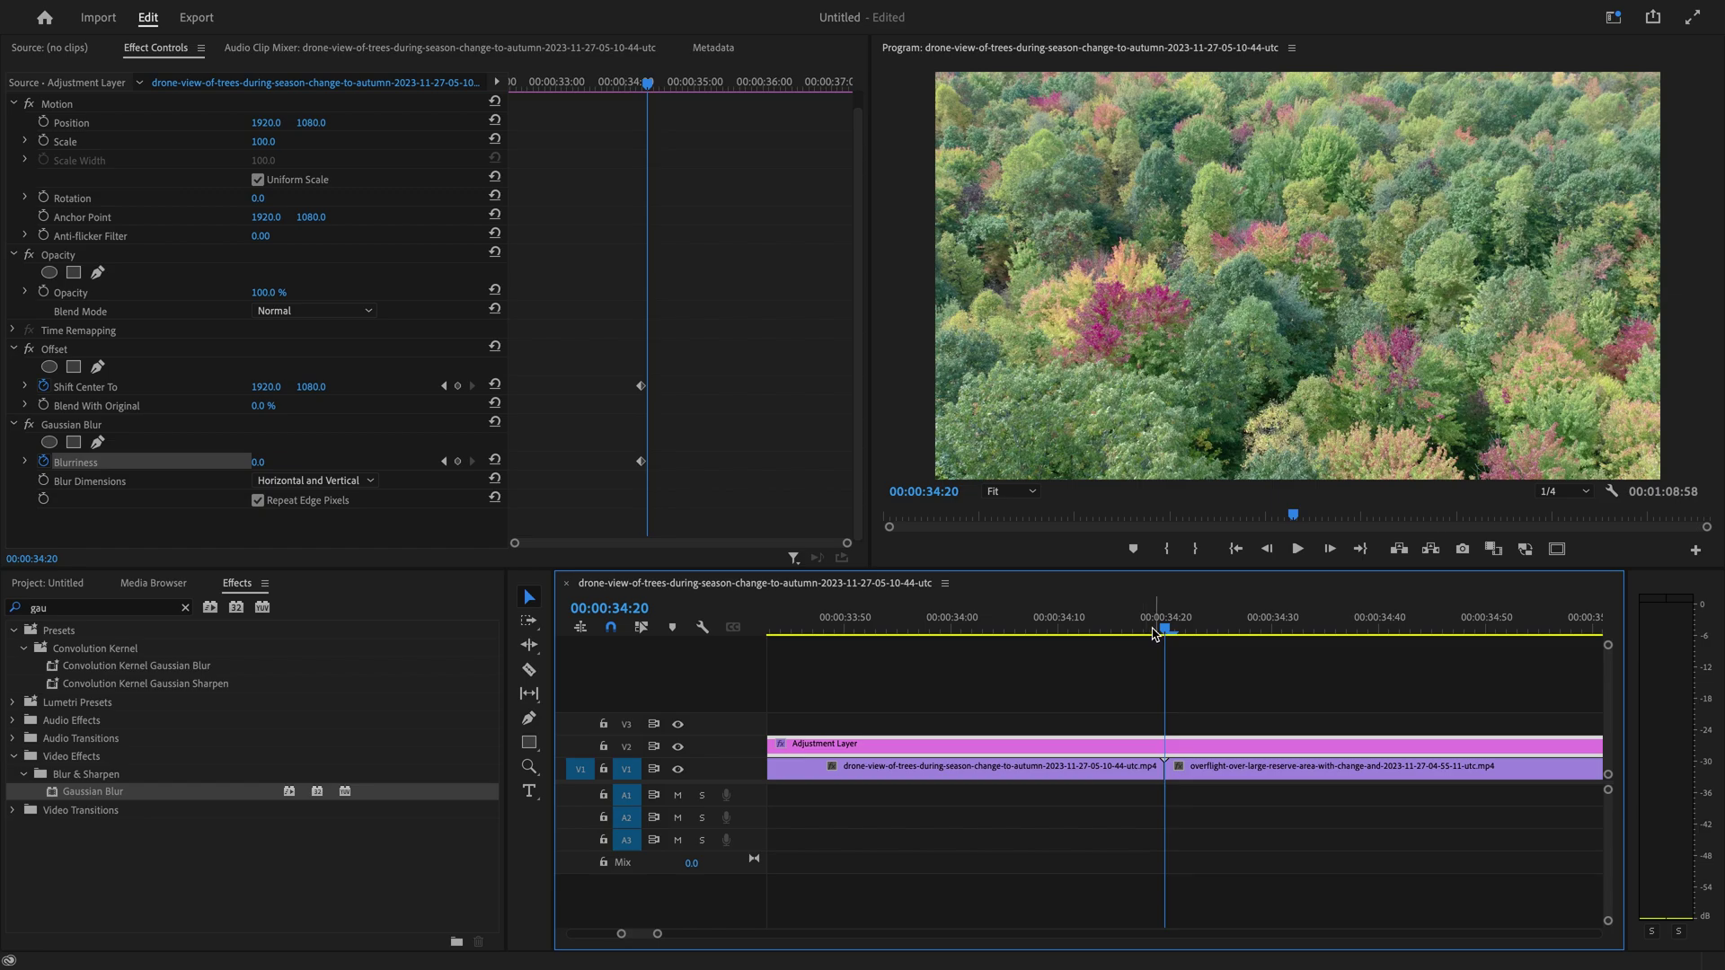
{"action": "key", "text": "Right"}
{"action": "key", "text": "Right"}
{"action": "key", "text": "Right"}
{"action": "key", "text": "Right"}
{"action": "key", "text": "Right"}
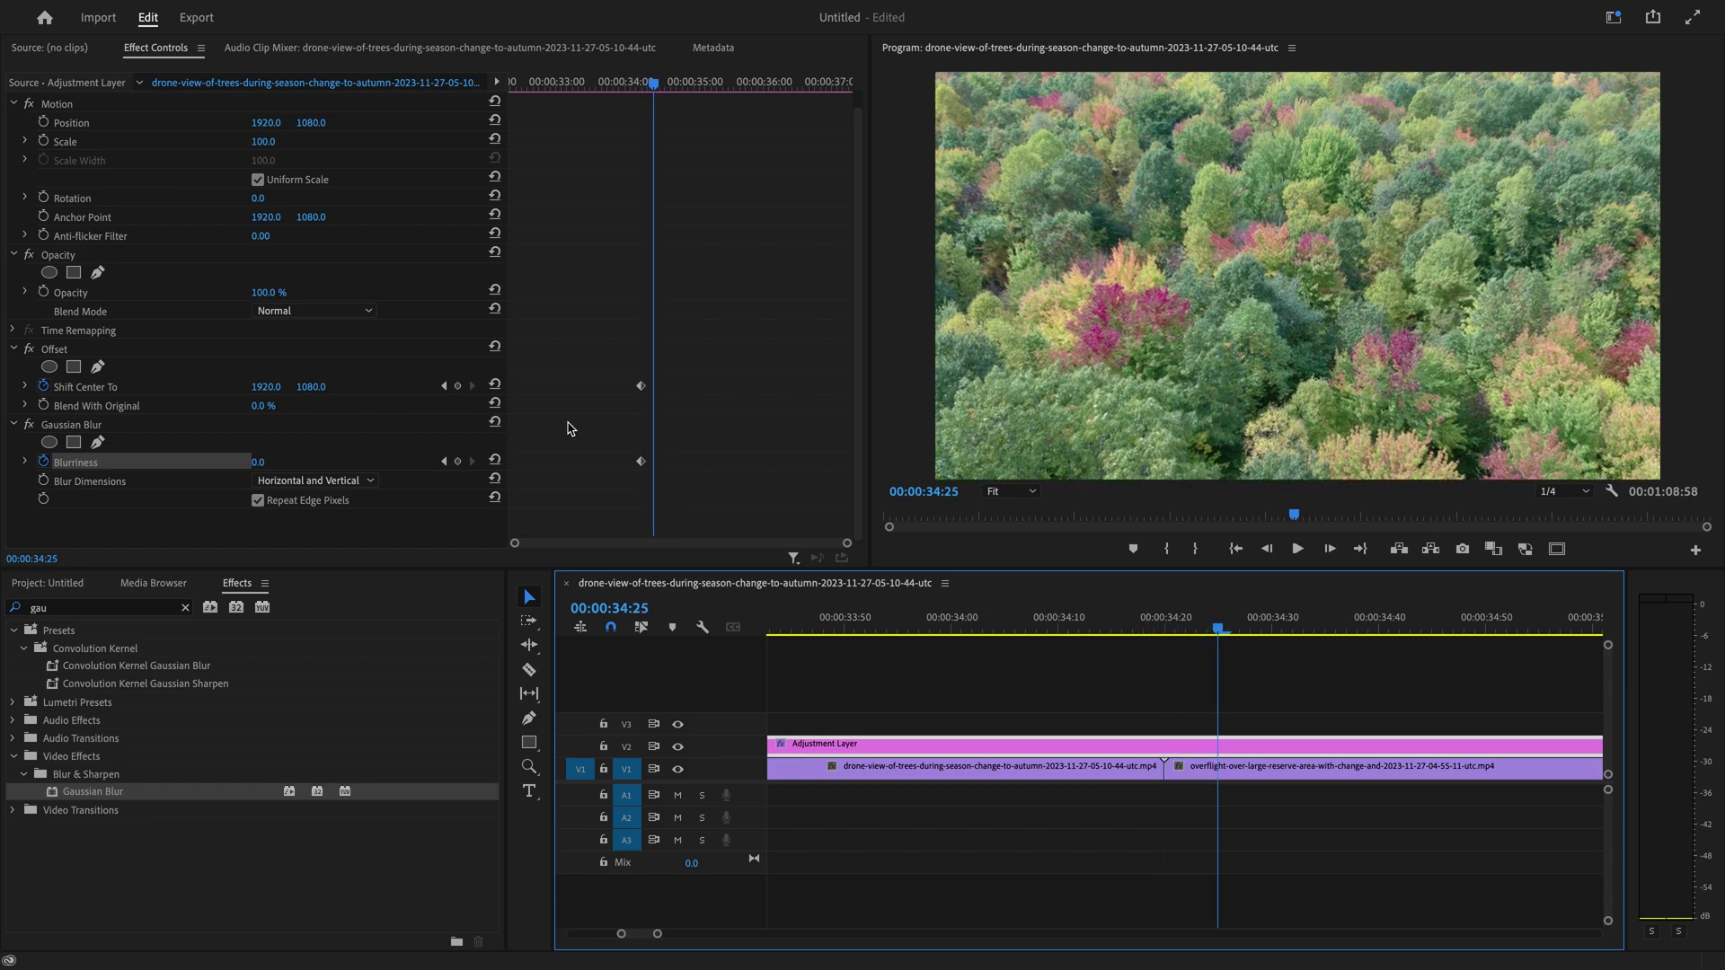
- At 34:25, keyframe Shift Center To at -1920 horizontally, then return the playhead to the cut
{"action": "left_click", "coordinate": [457, 387]}
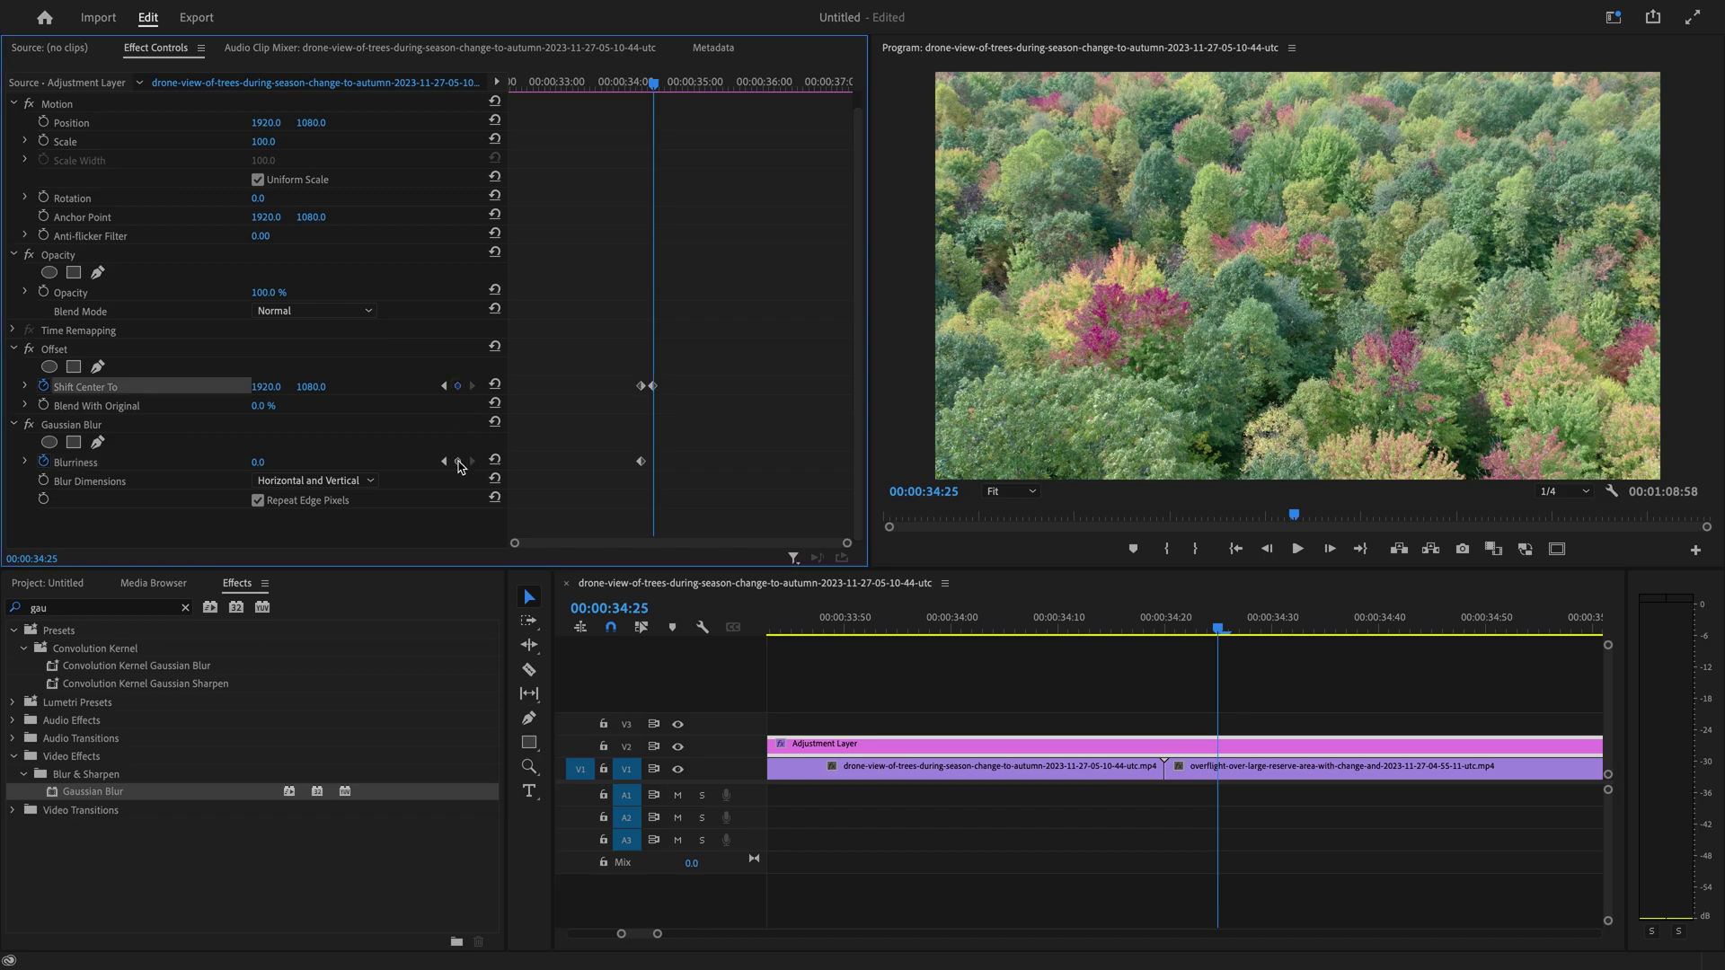
{"action": "left_click", "coordinate": [459, 463]}
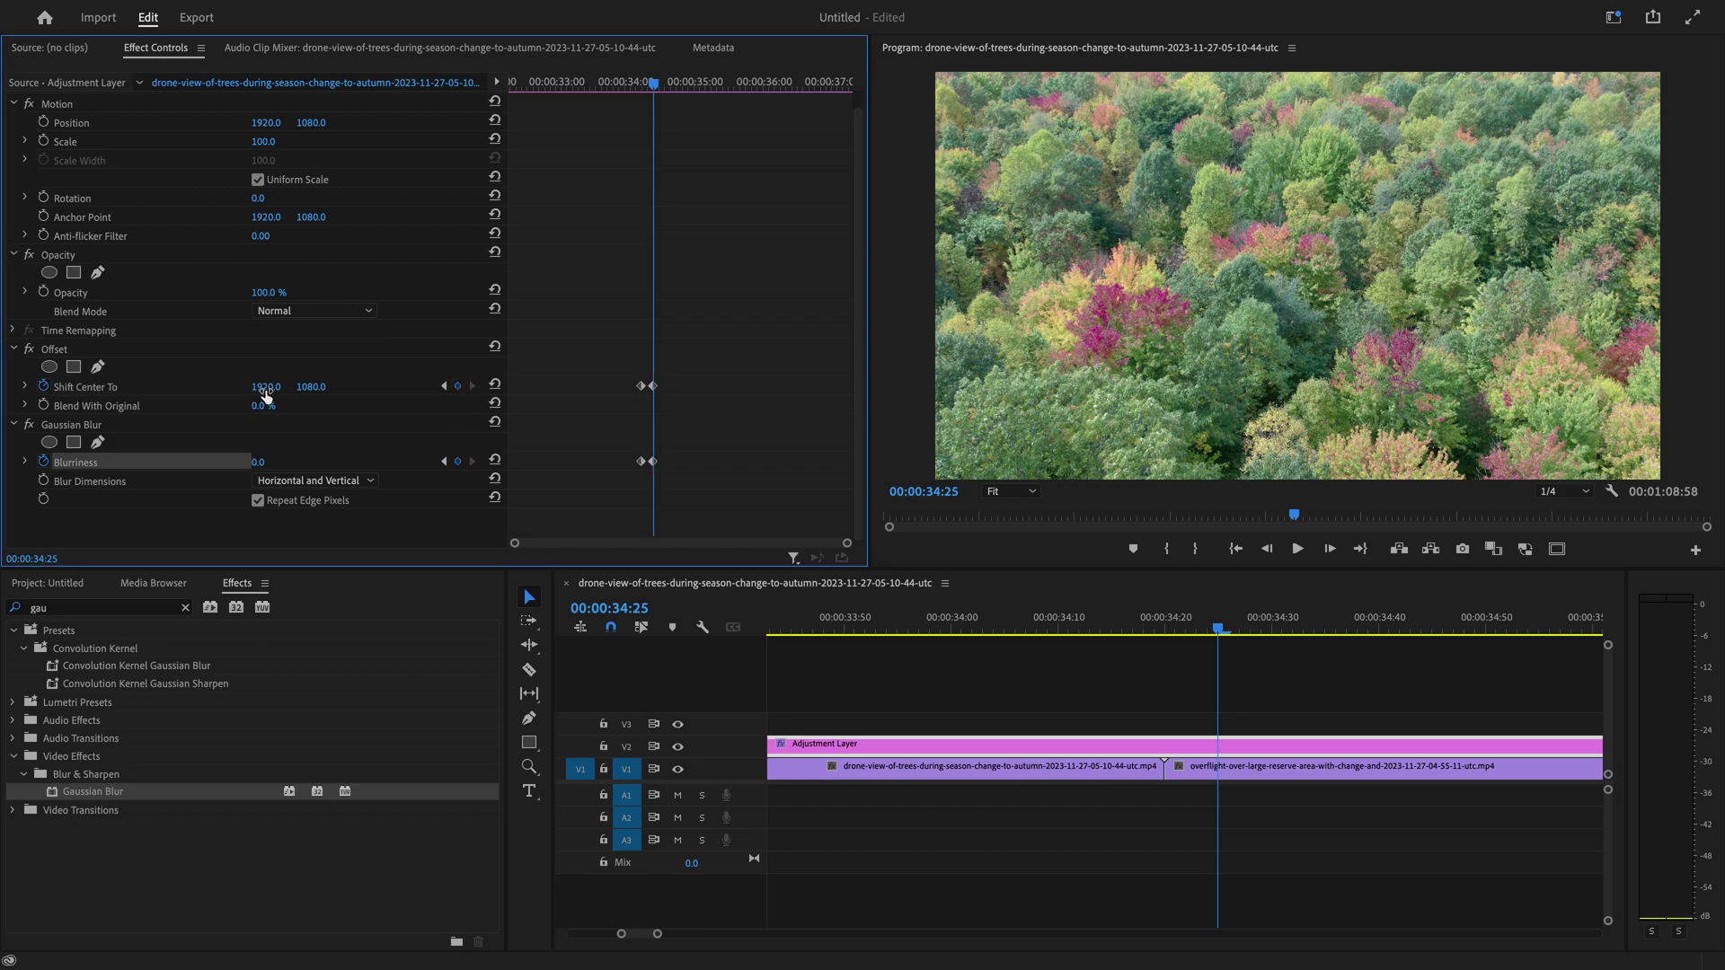
{"action": "left_click", "coordinate": [265, 389]}
{"action": "type", "text": "-"}
{"action": "key", "text": "Return"}
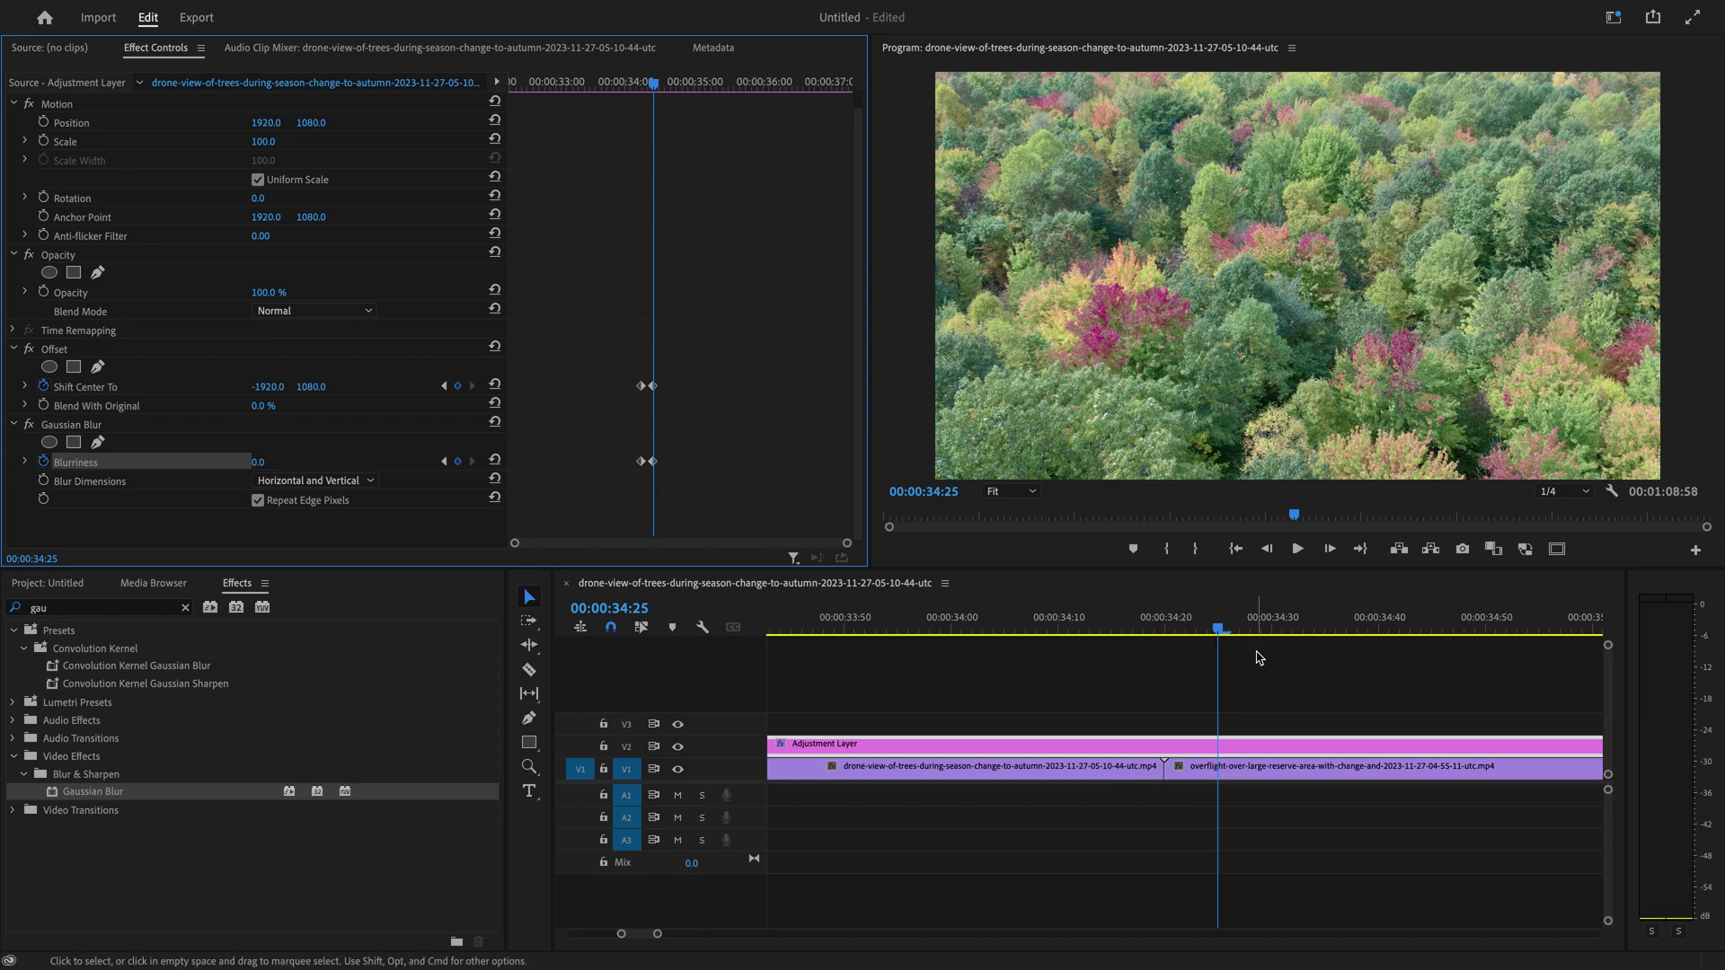
{"action": "left_click", "coordinate": [1166, 630]}
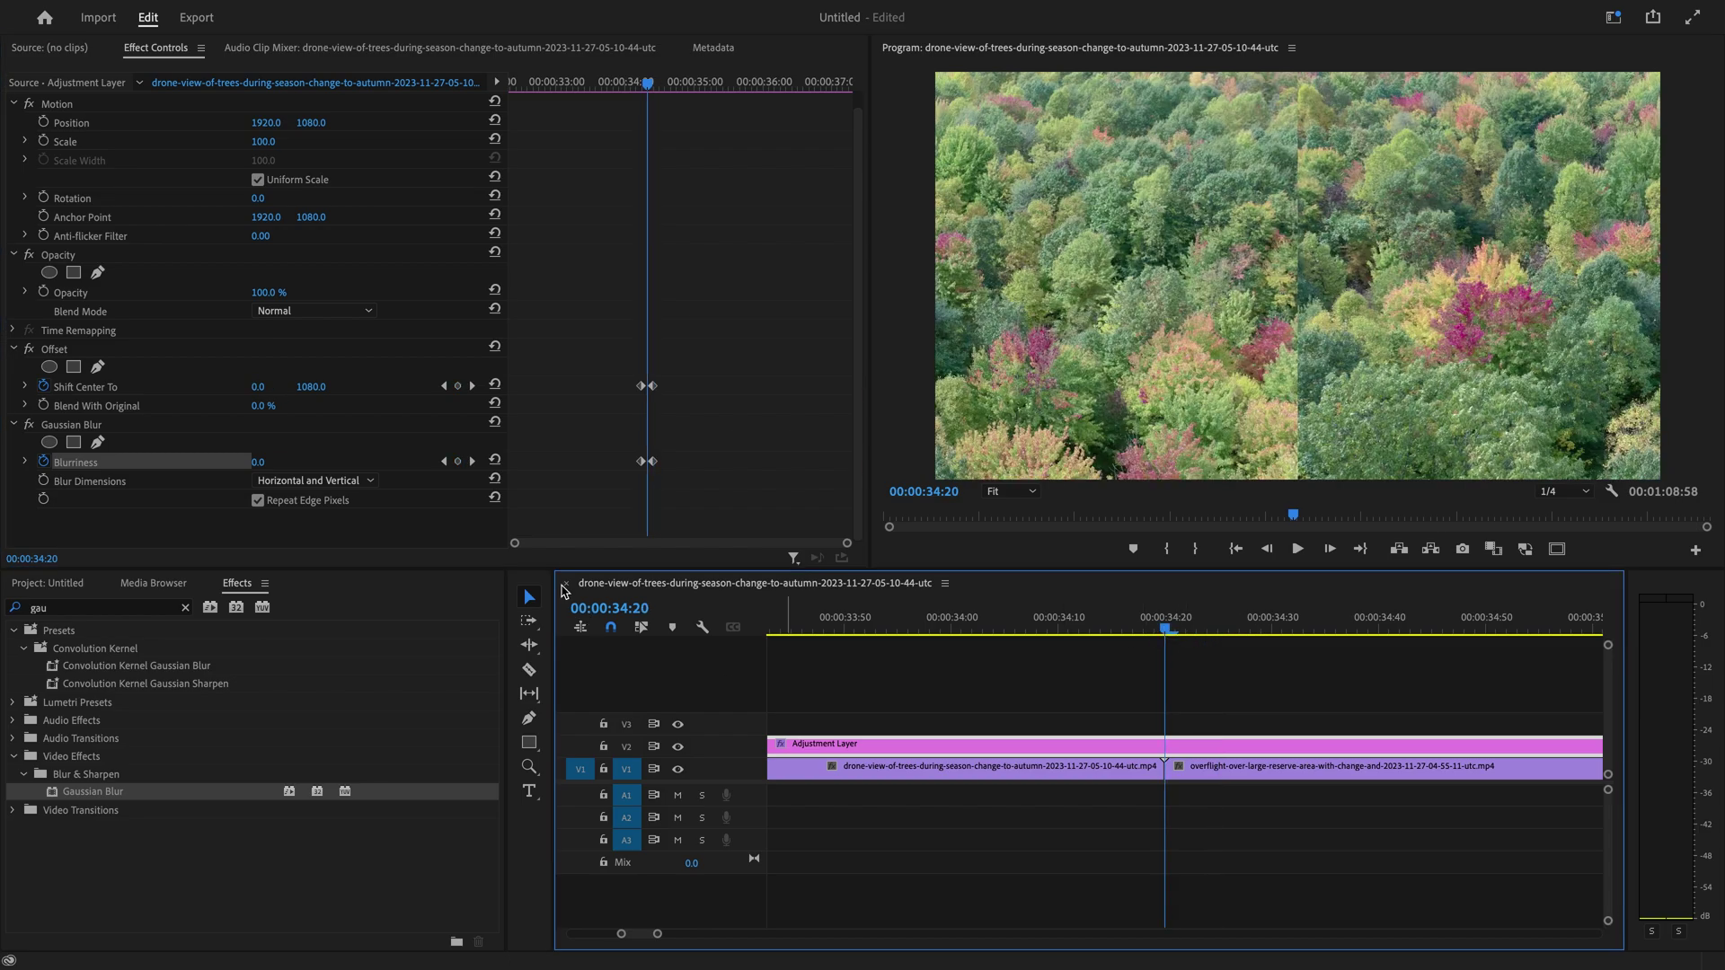
- At 34:20, raise Blurriness to 200 and set Blur Dimensions to Horizontal
{"action": "left_click_drag", "start_coordinate": [248, 464], "coordinate": [439, 464]}
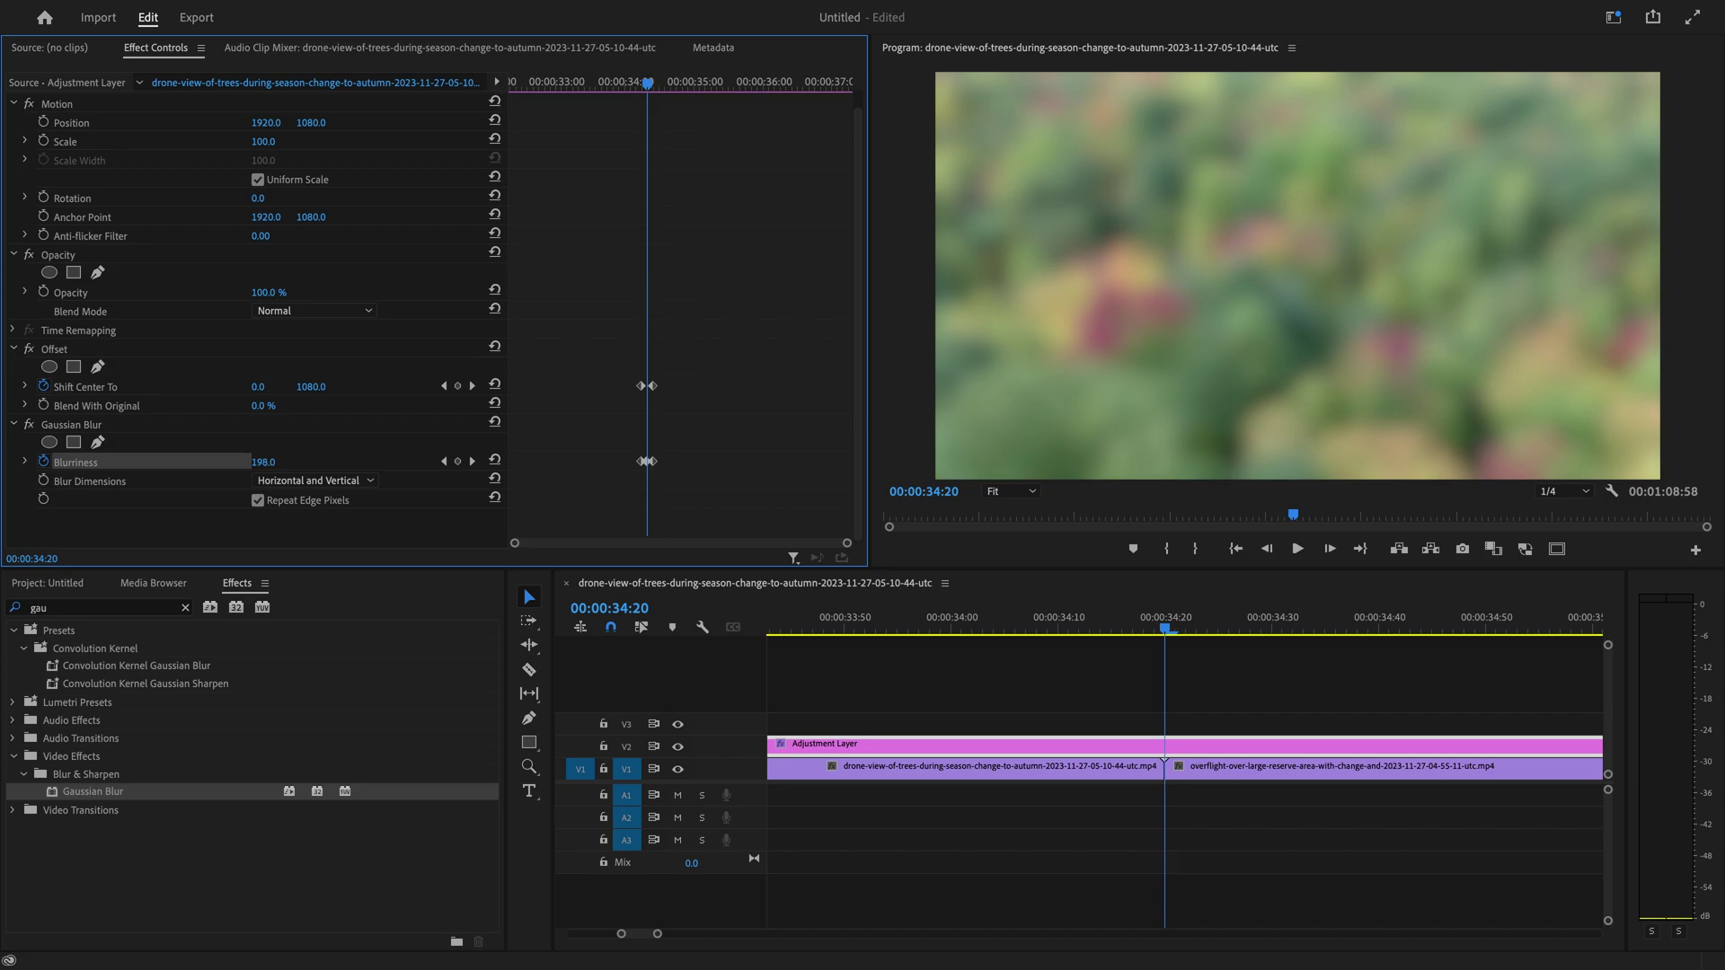
{"action": "left_click", "coordinate": [335, 488]}
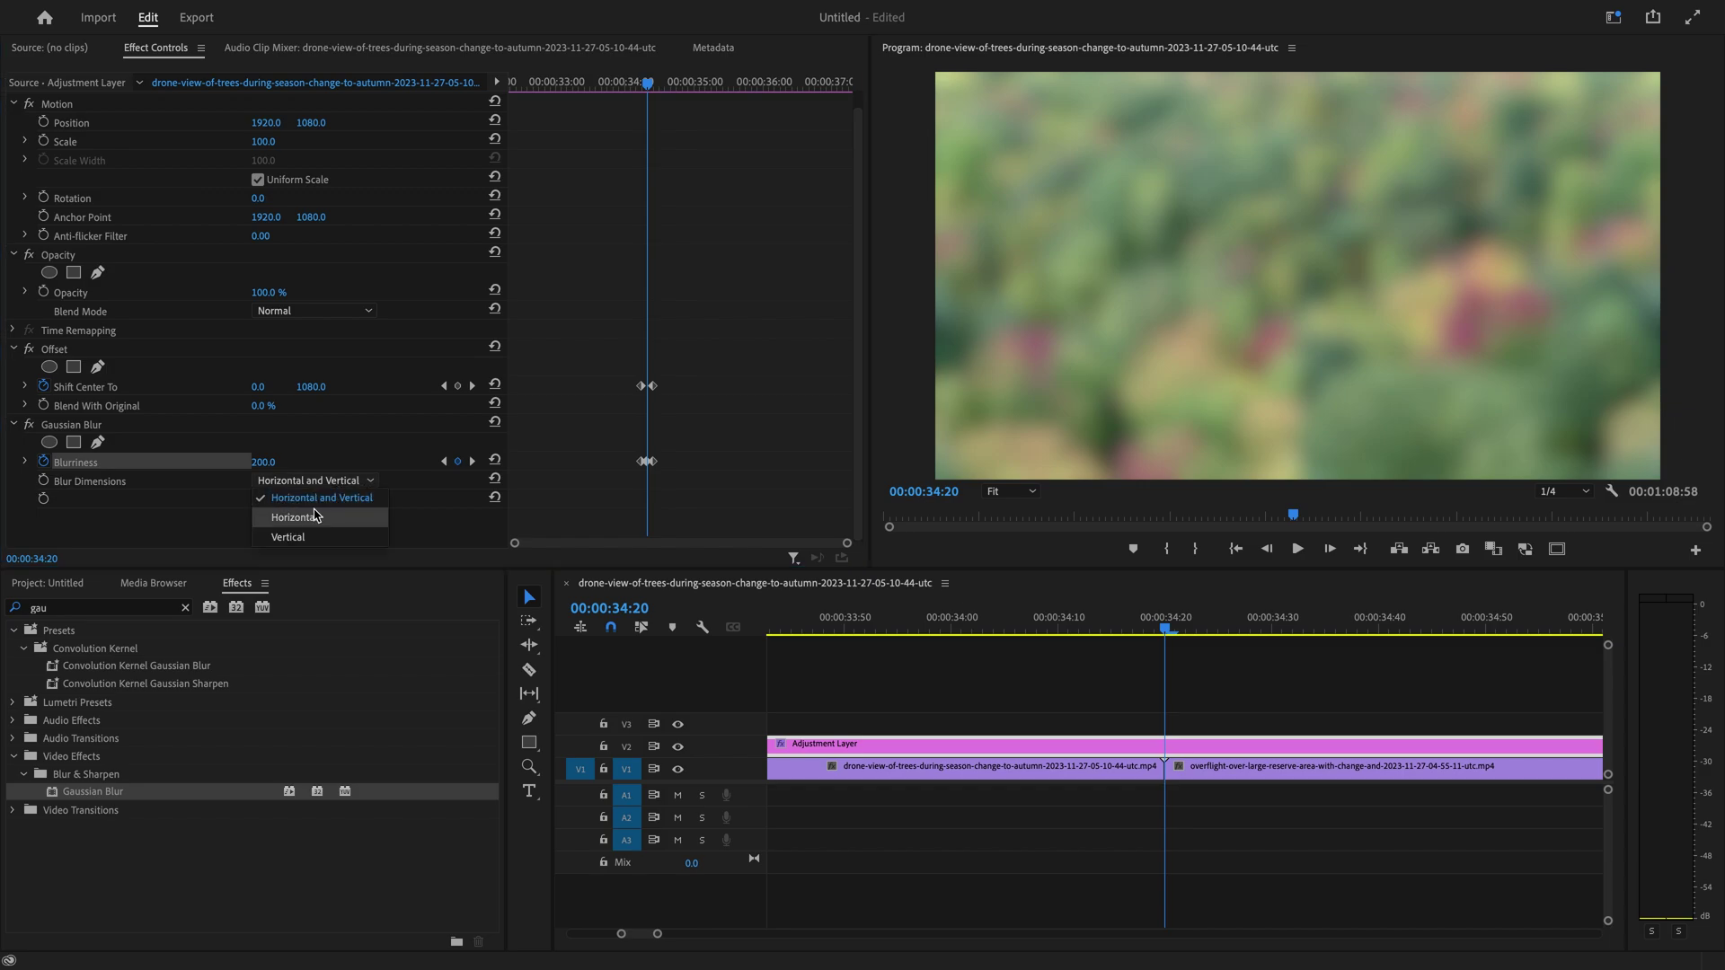
{"action": "left_click", "coordinate": [342, 511]}
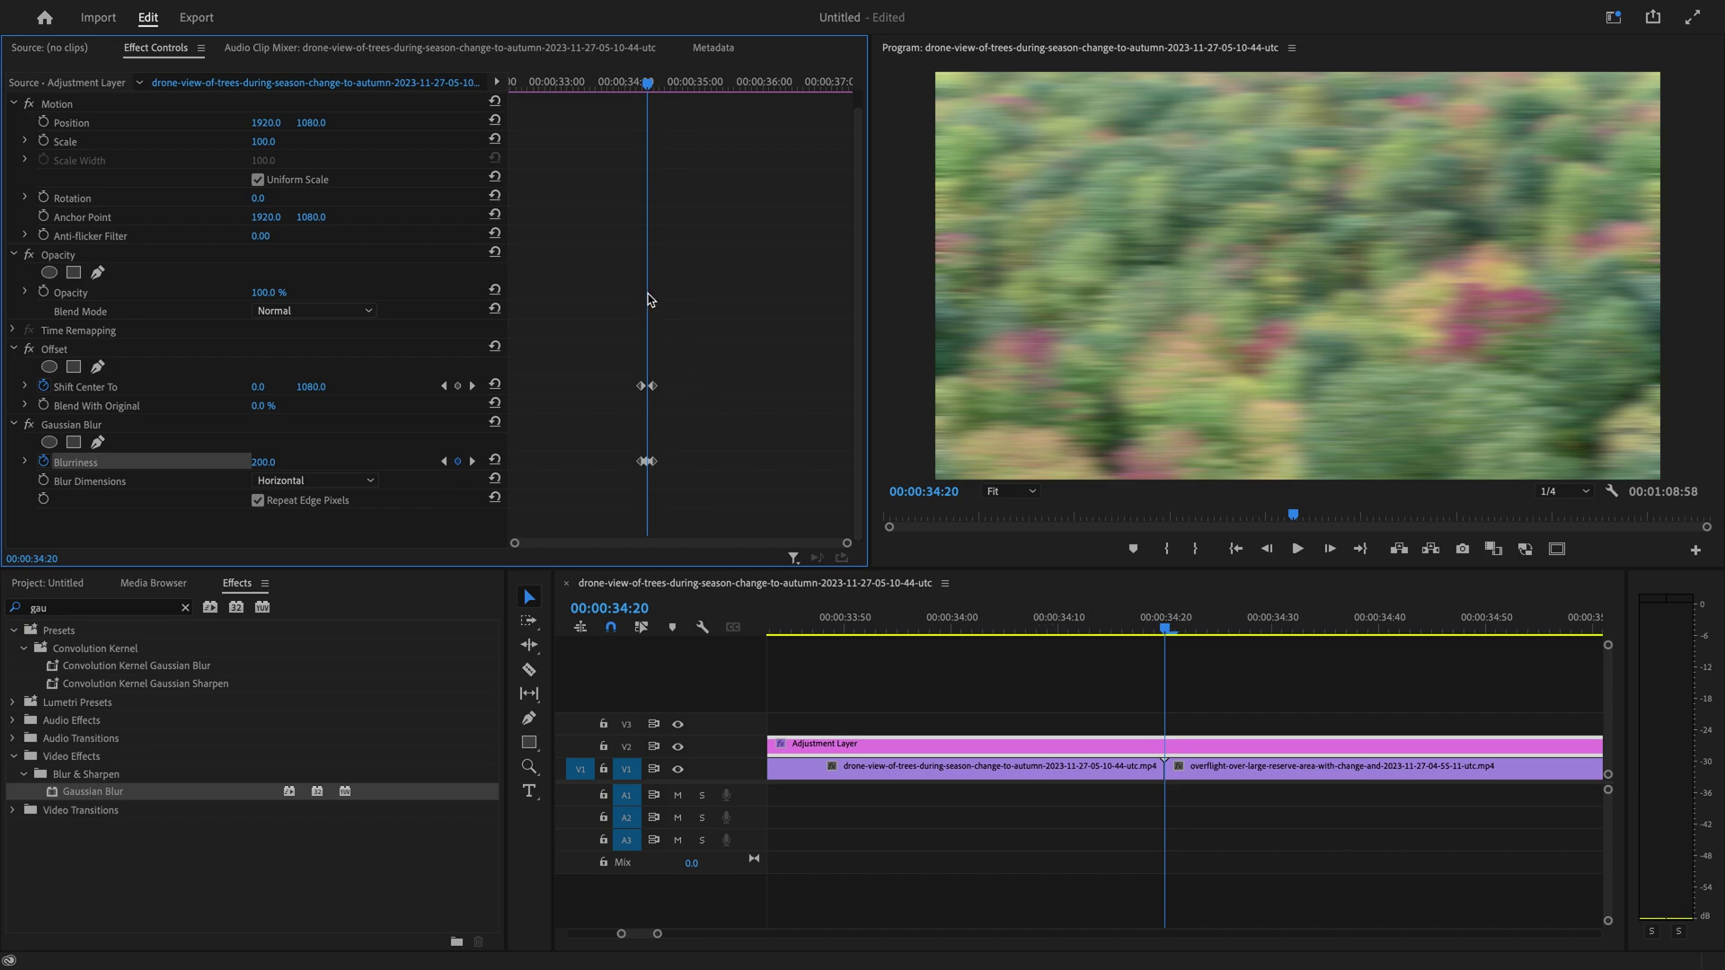
- Switch all Offset and Blurriness keyframes to Bezier temporal interpolation, then deselect them
{"action": "left_click", "coordinate": [638, 88]}
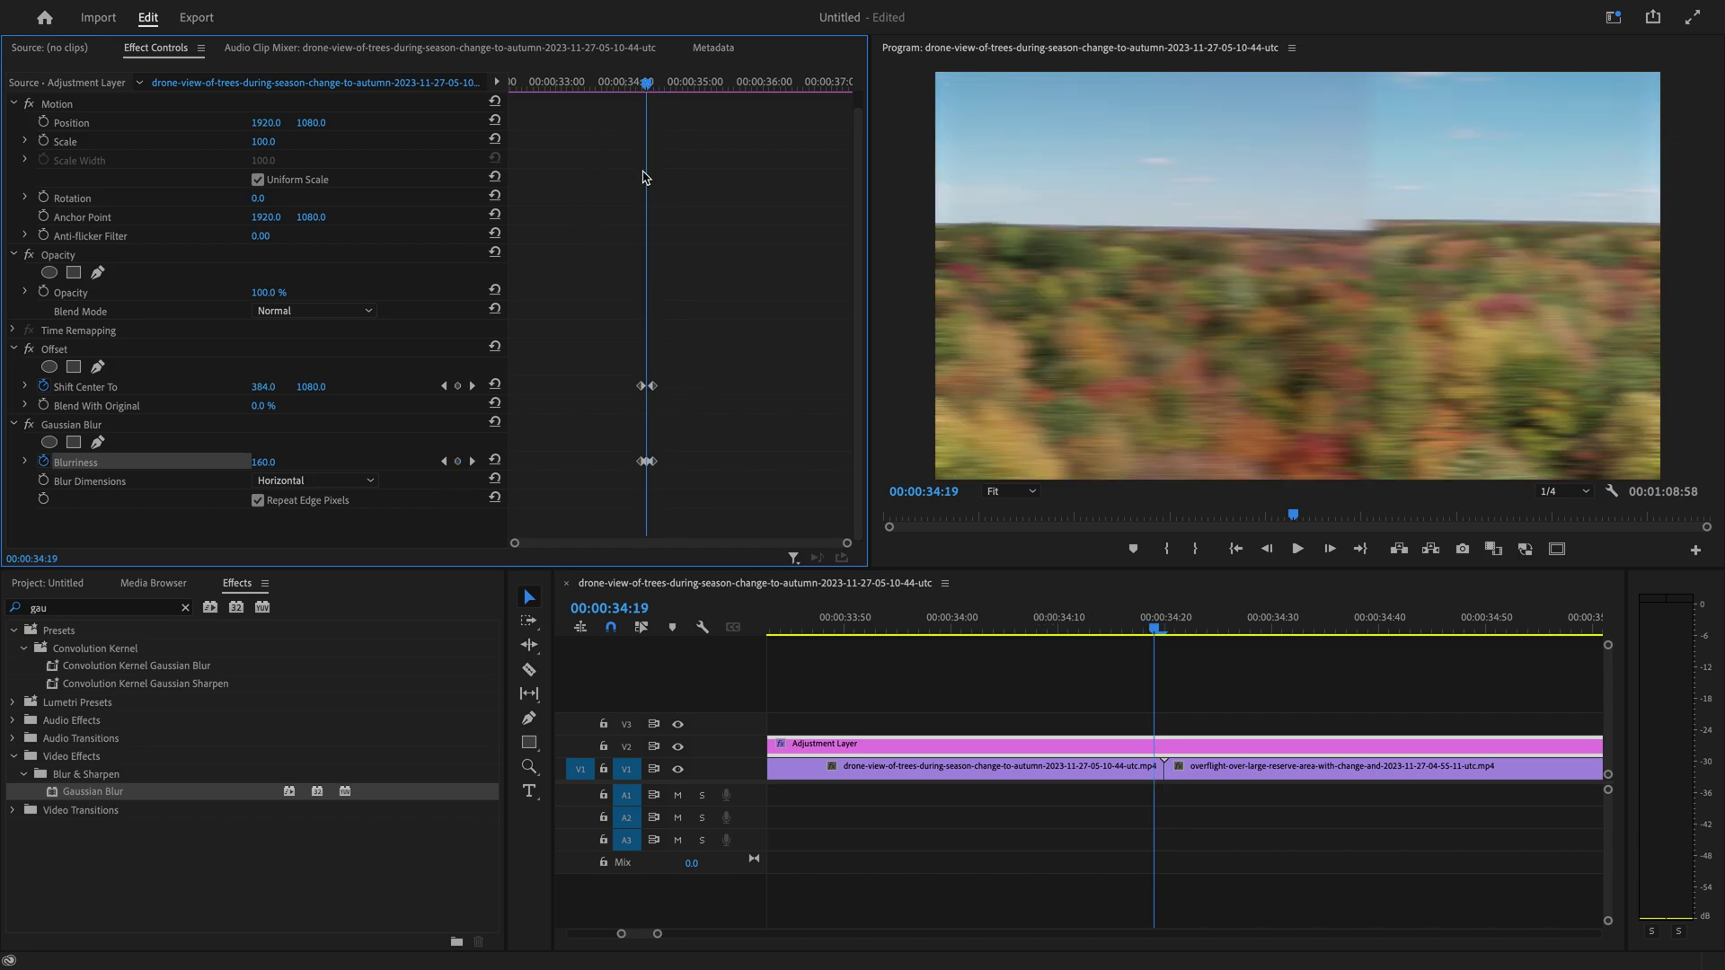
{"action": "scroll", "coordinate": [647, 222], "scroll_direction": "up", "scroll_amount": 5}
{"action": "left_click_drag", "start_coordinate": [615, 325], "coordinate": [800, 504]}
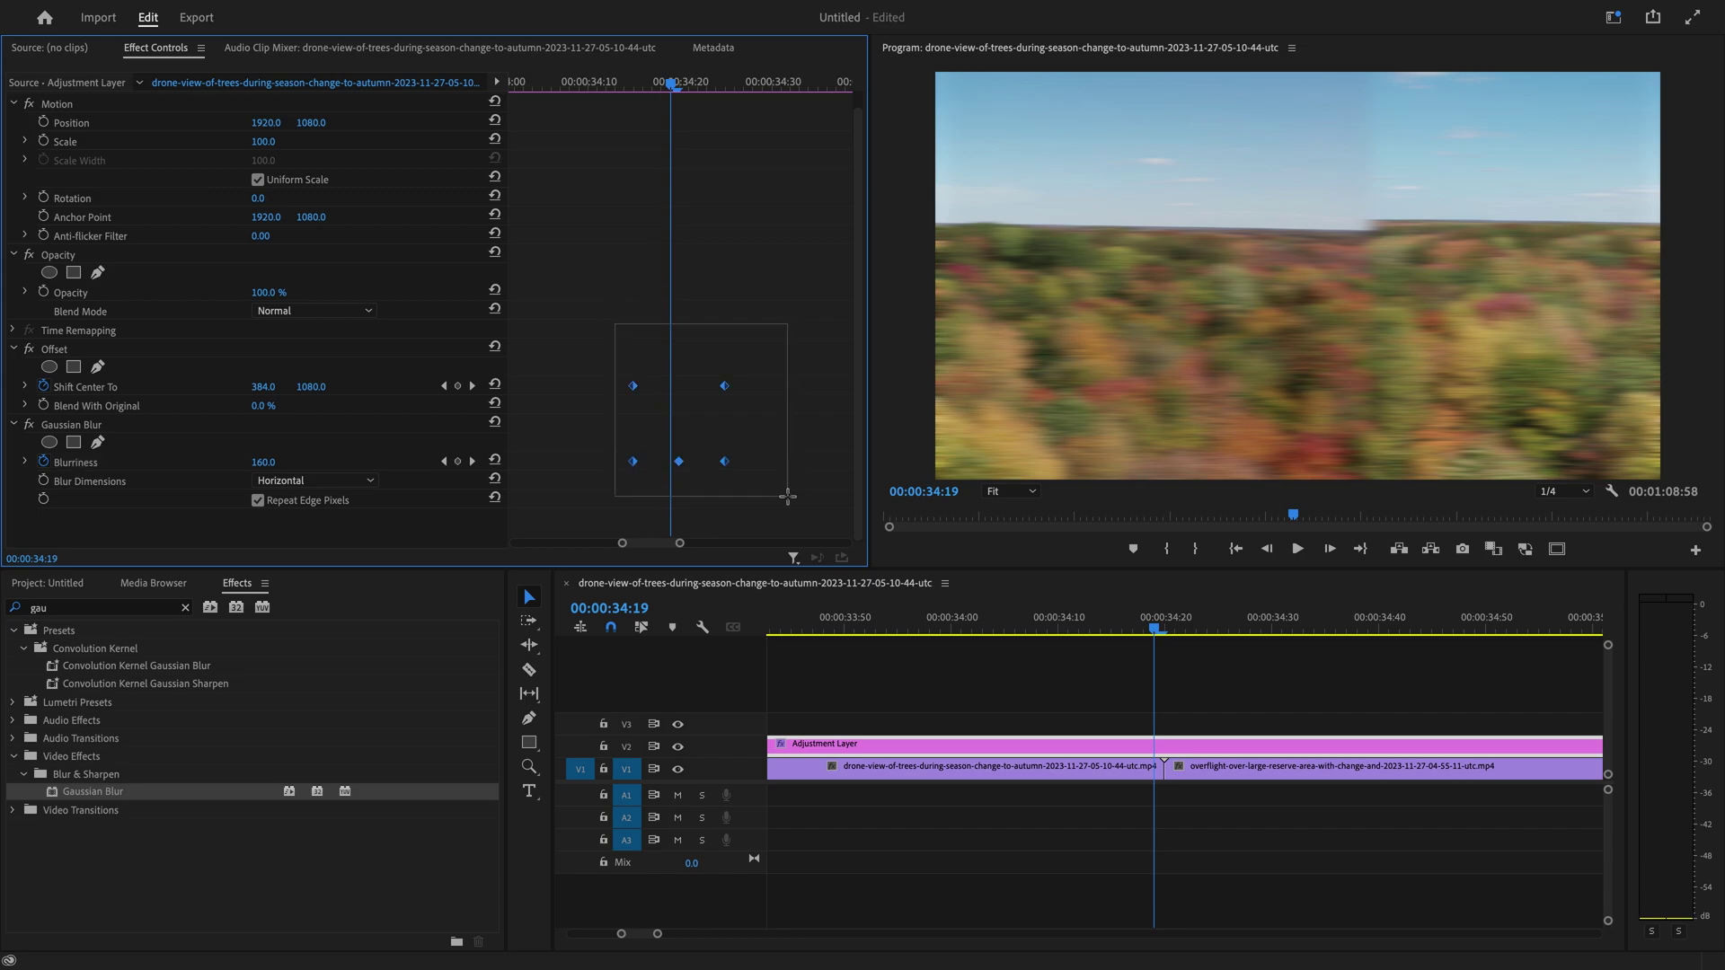
{"action": "right_click", "coordinate": [725, 390]}
{"action": "mouse_move", "coordinate": [801, 554]}
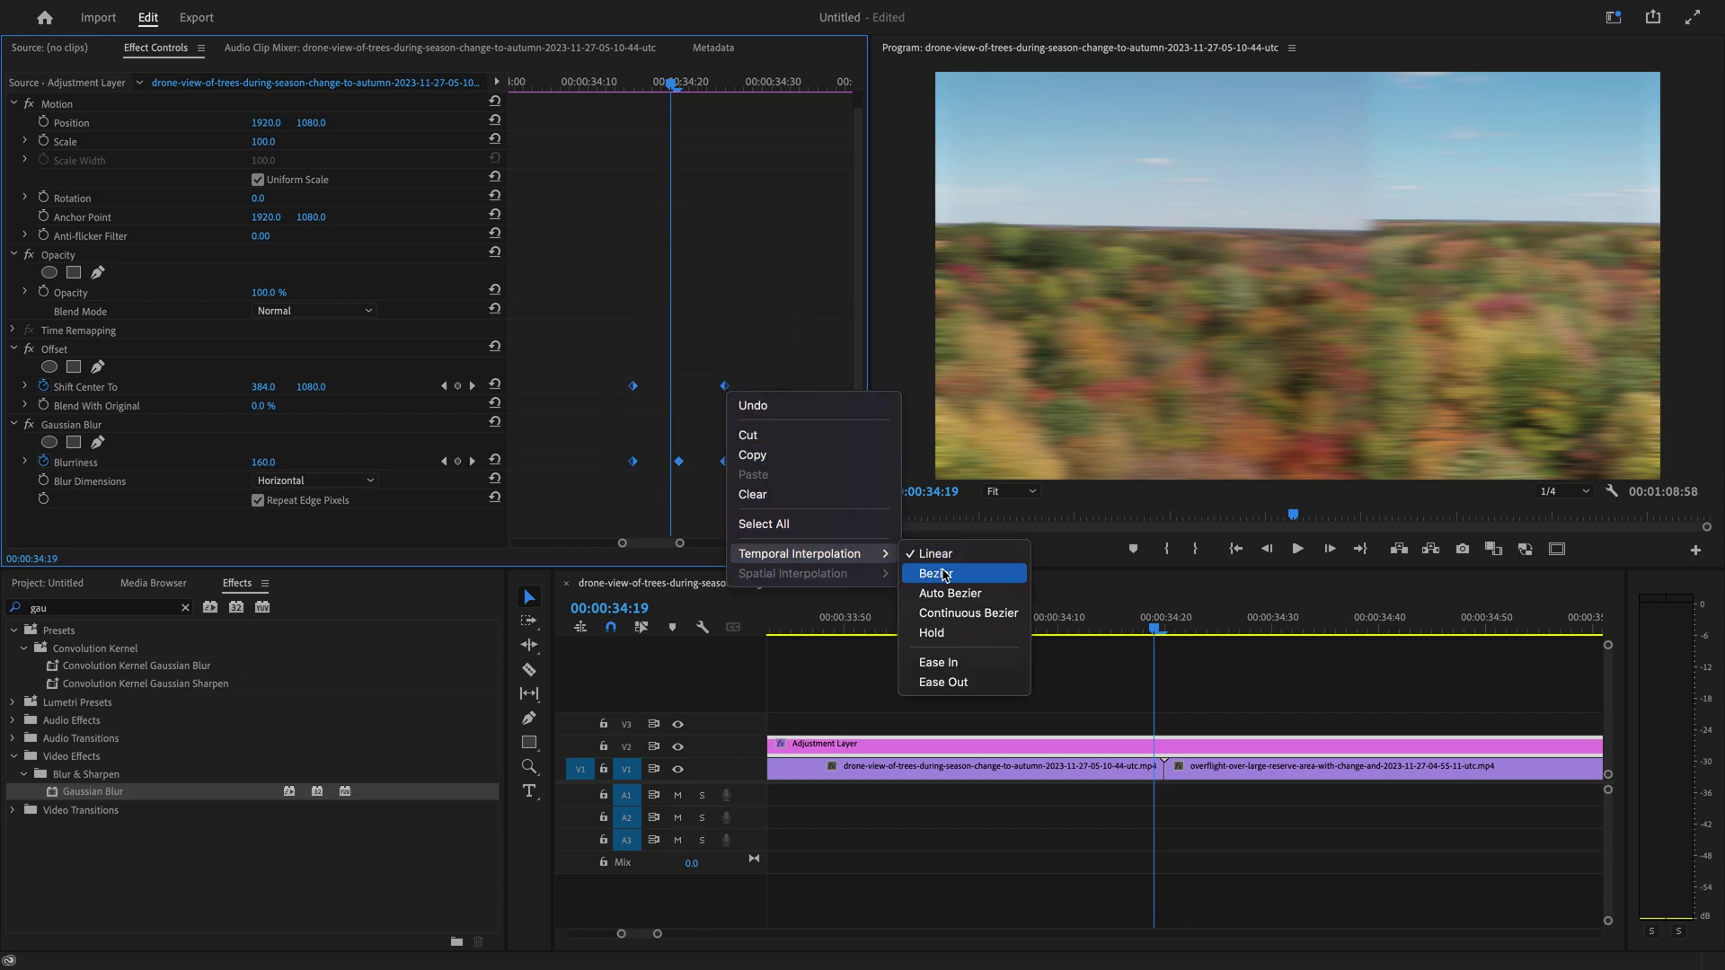
{"action": "left_click", "coordinate": [935, 573]}
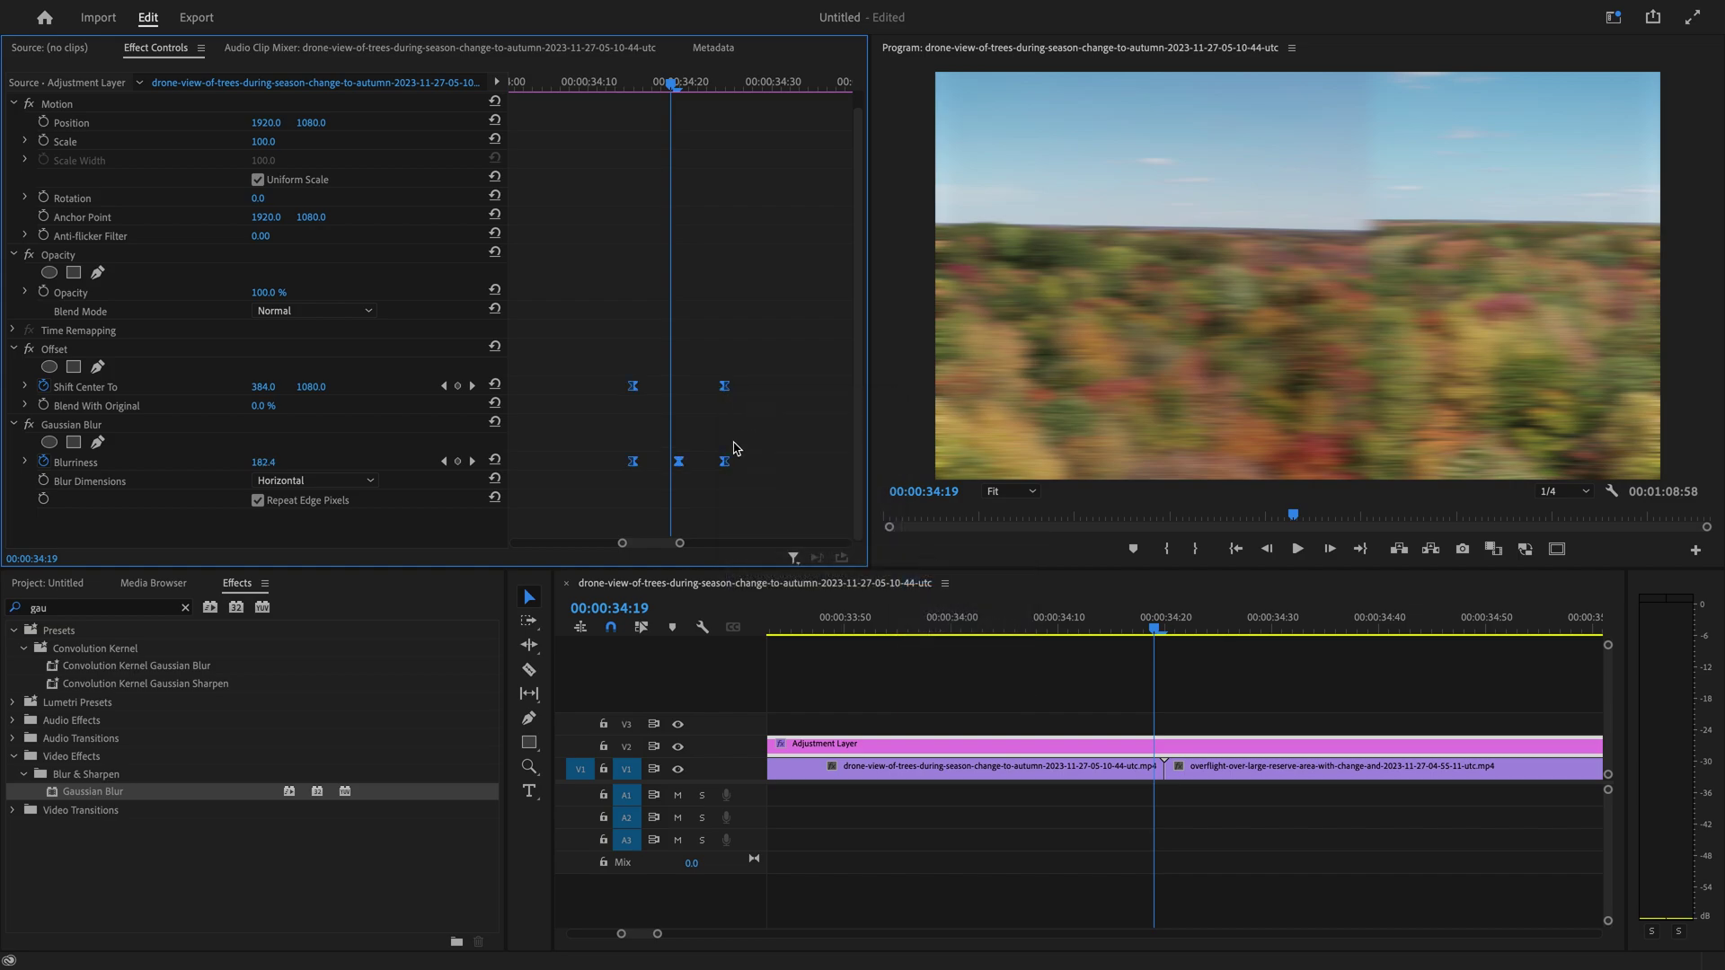
{"action": "left_click", "coordinate": [597, 426]}
- Drag both Shift Center To Bezier handles down to form a steep velocity spike at the cut
{"action": "left_click", "coordinate": [24, 388]}
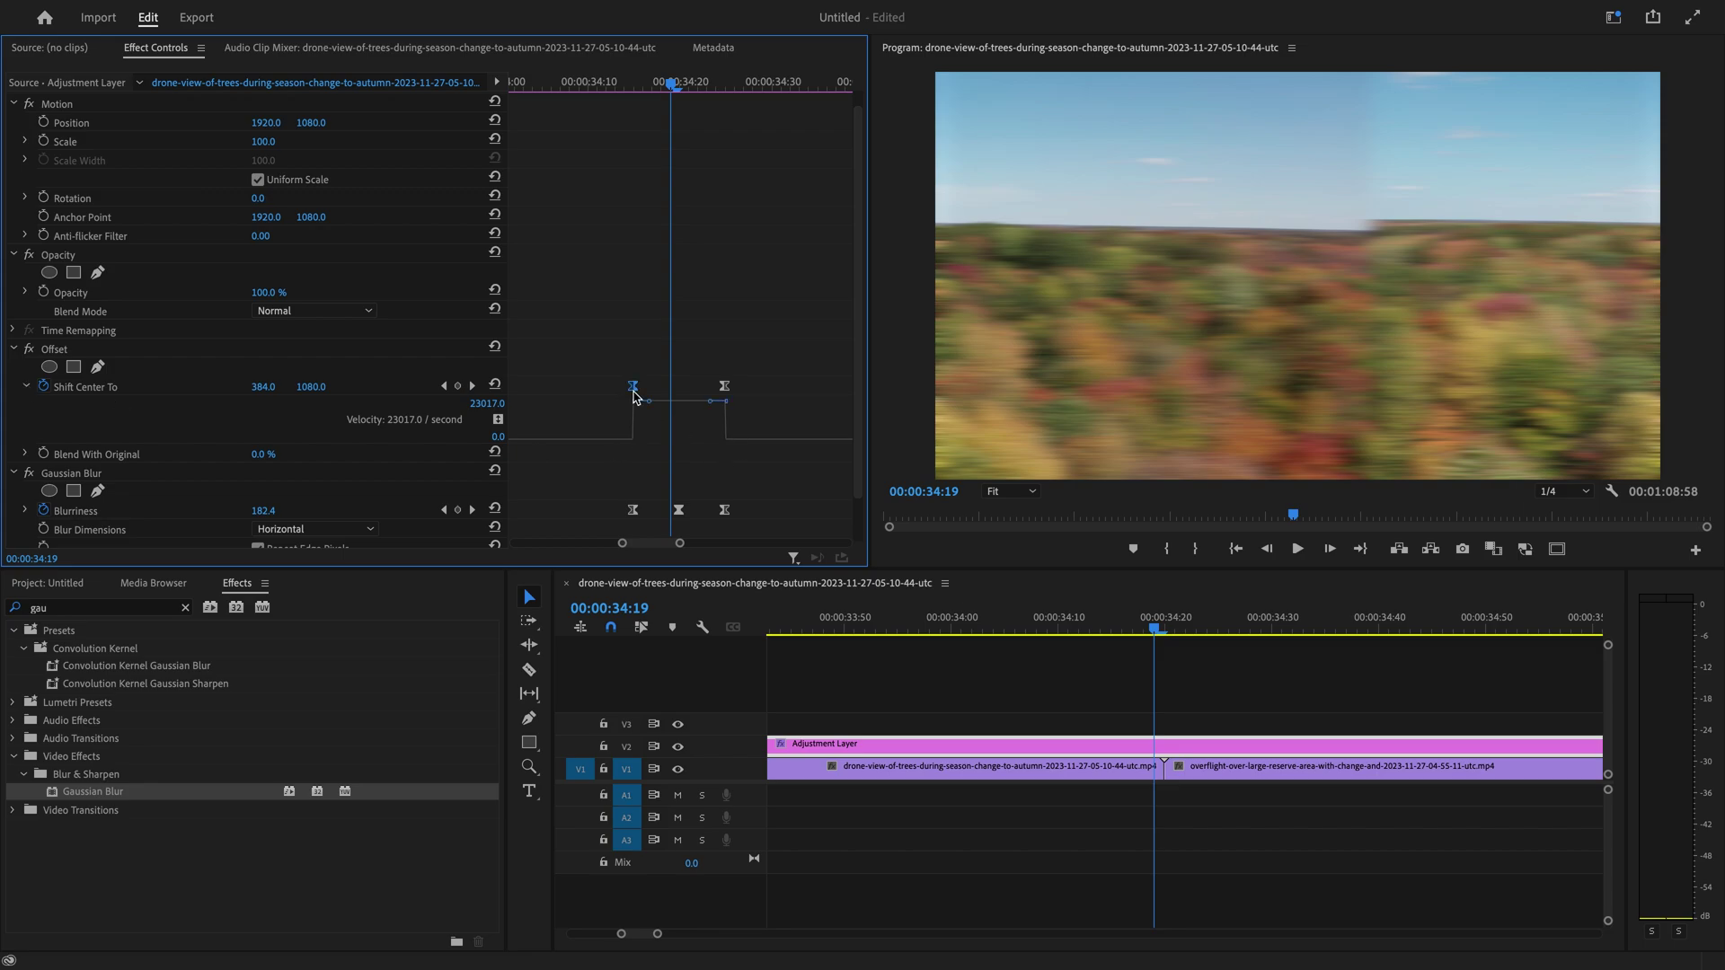
{"action": "left_click_drag", "start_coordinate": [713, 407], "coordinate": [676, 445]}
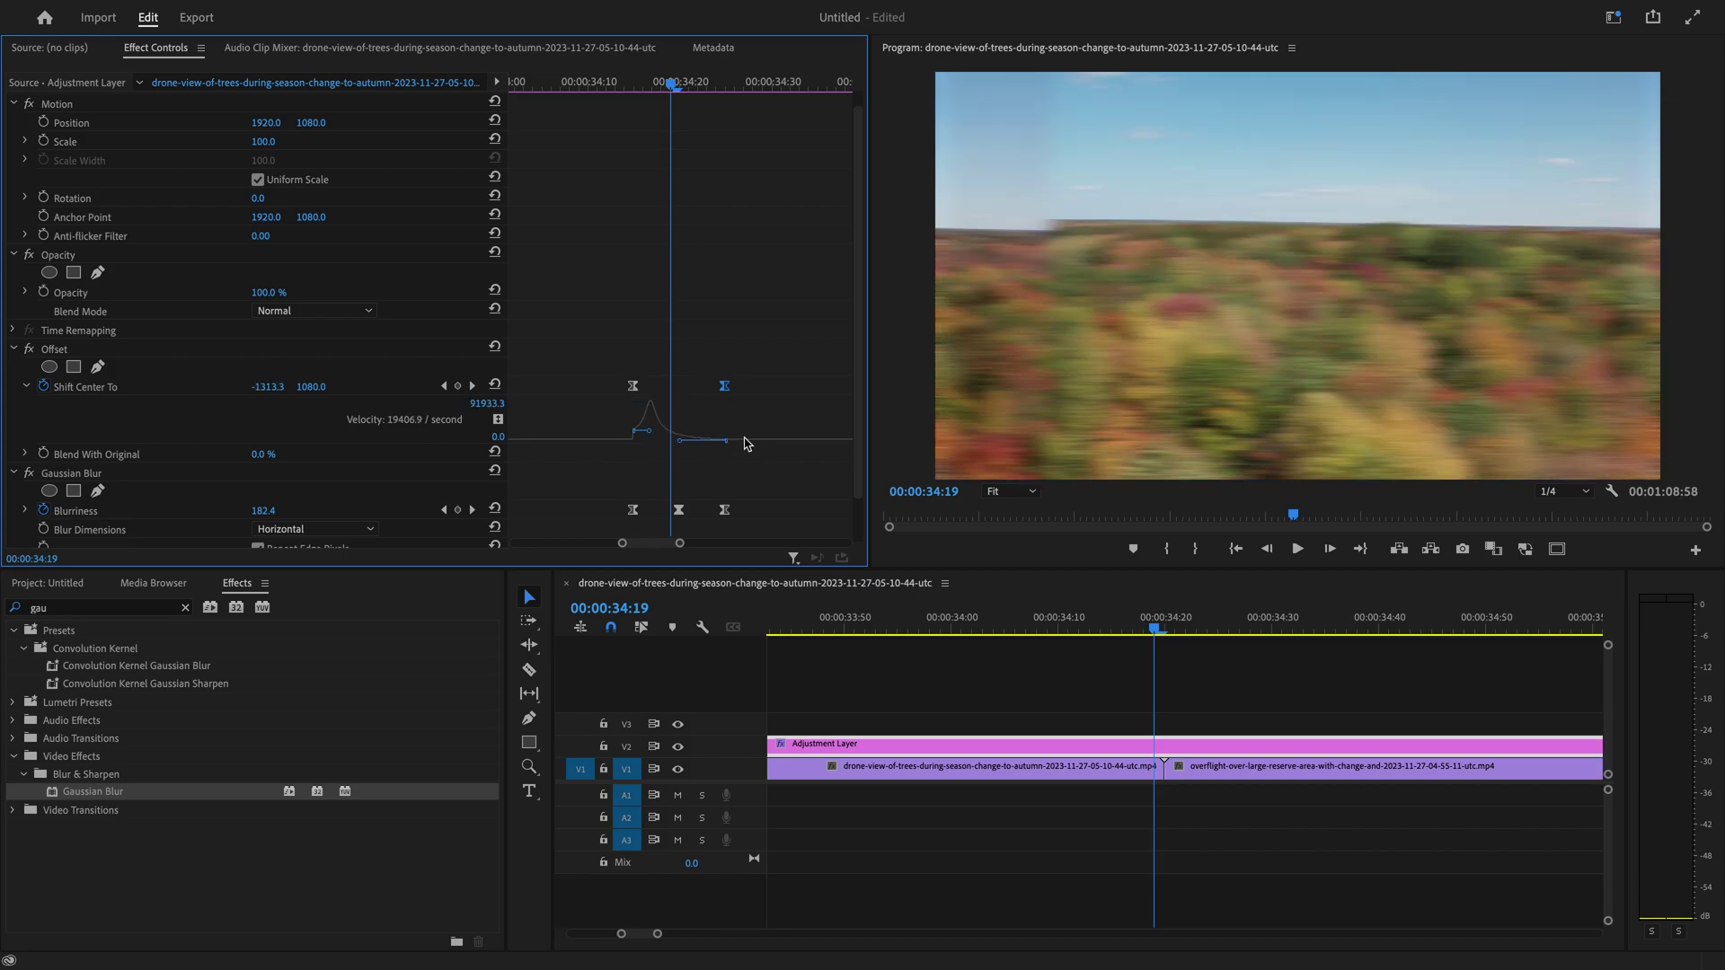
{"action": "left_click_drag", "start_coordinate": [744, 441], "coordinate": [739, 482]}
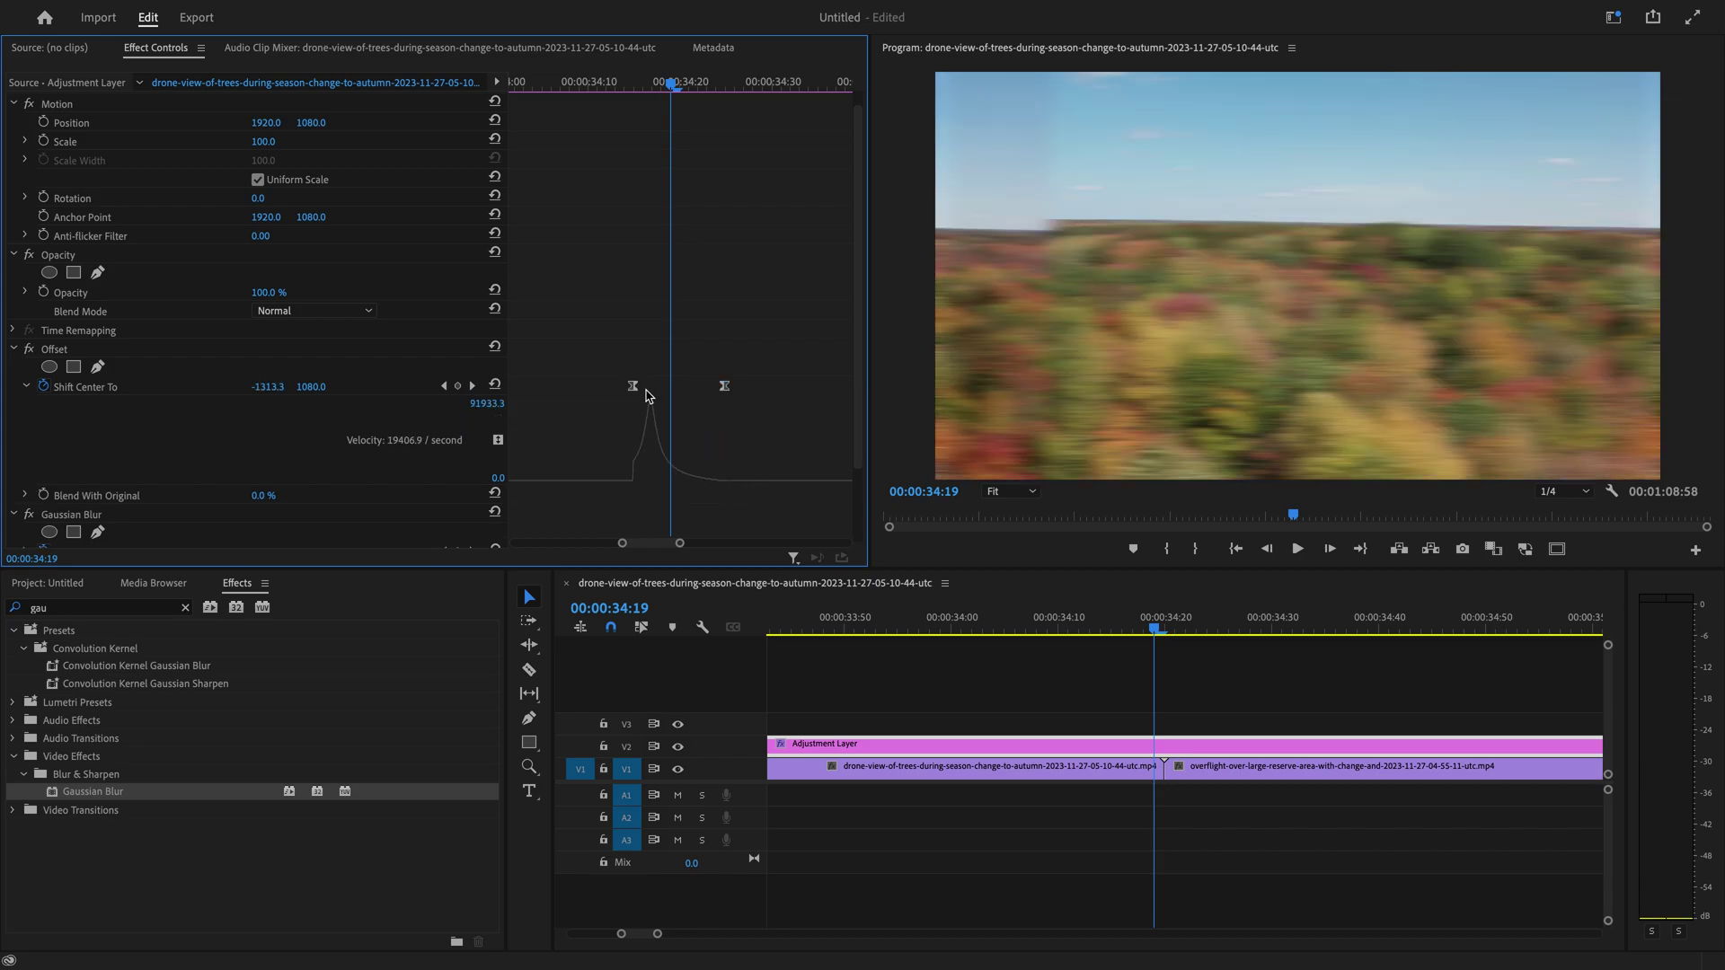
{"action": "left_click_drag", "start_coordinate": [639, 396], "coordinate": [675, 495]}
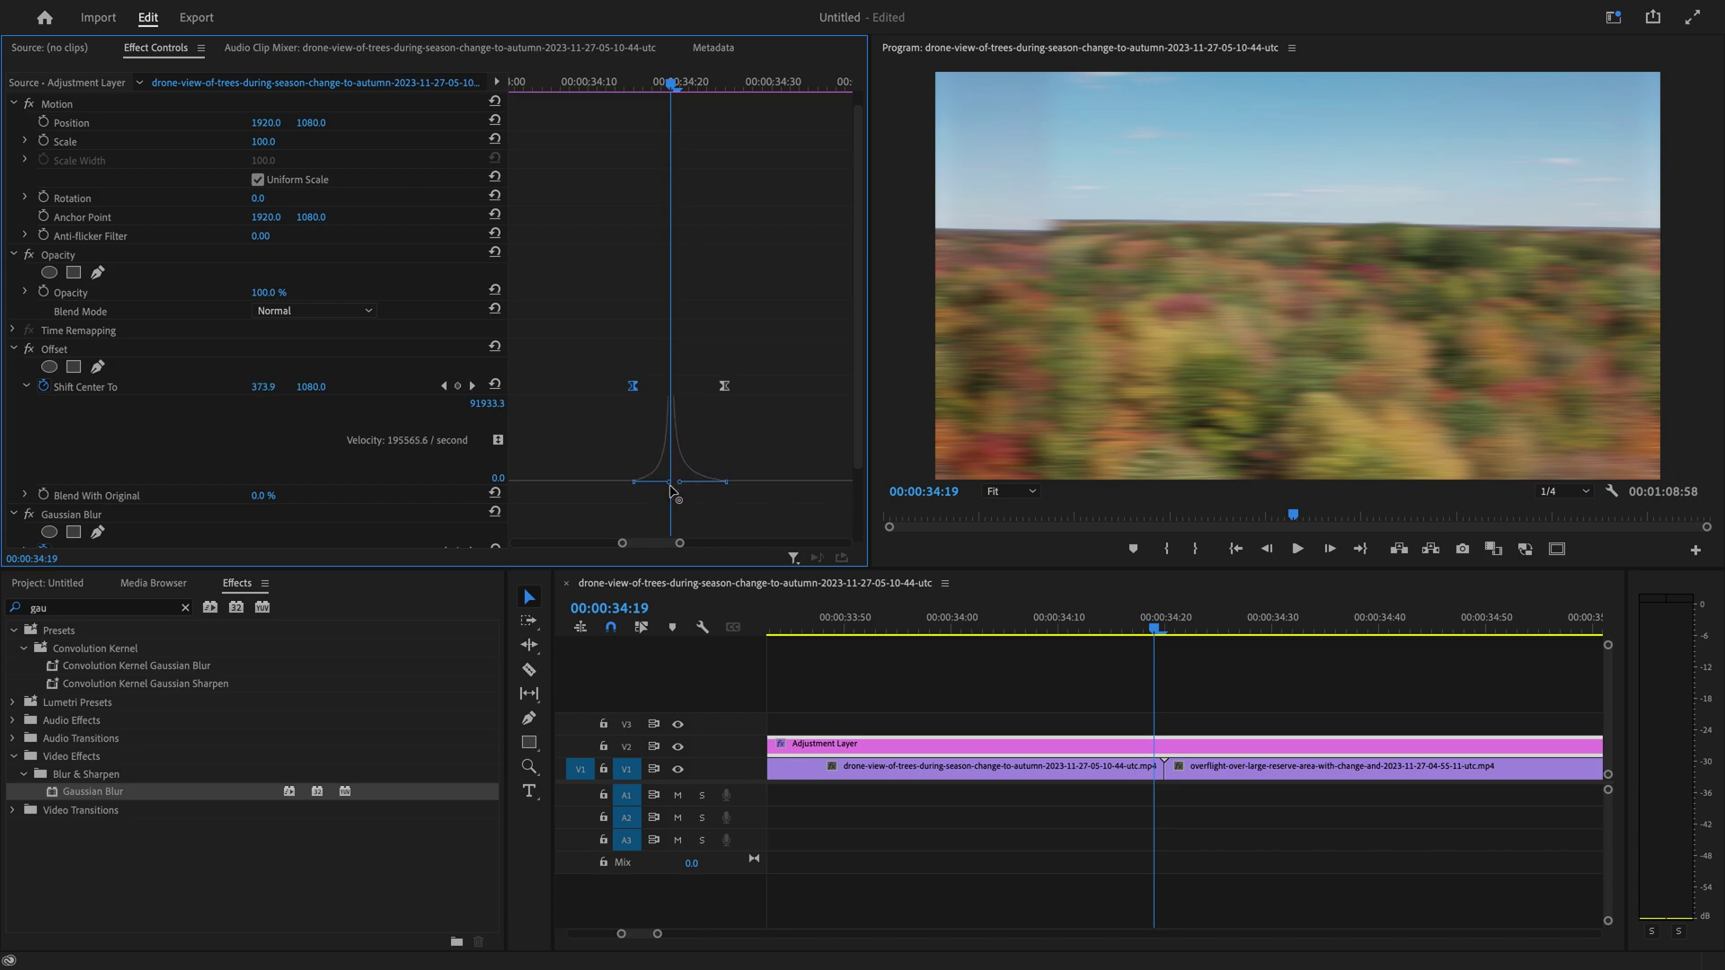